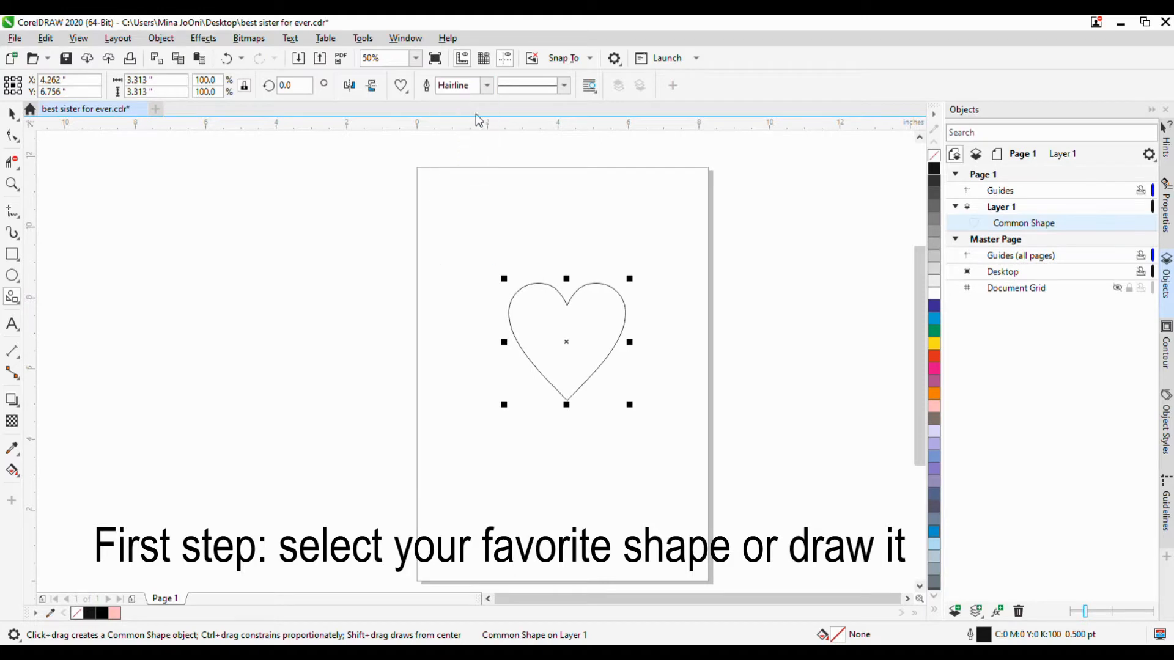
- Convert the heart shape to curves and resize it proportionally to 2 inches
left_click(17, 119)
right_click(572, 293)
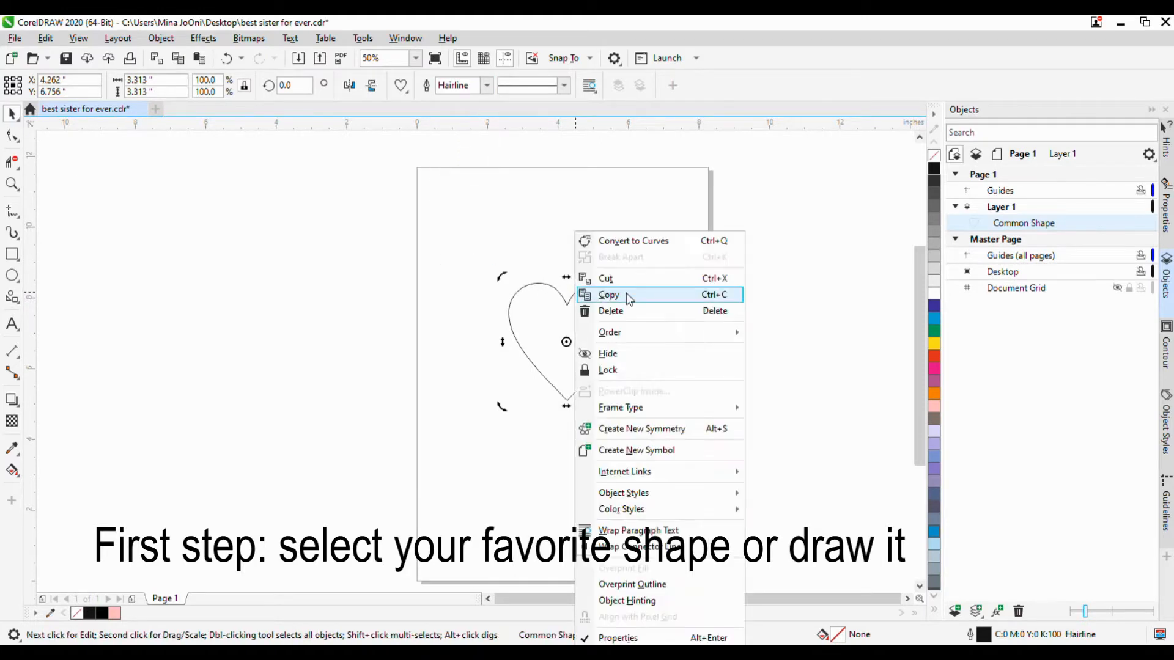
left_click(621, 240)
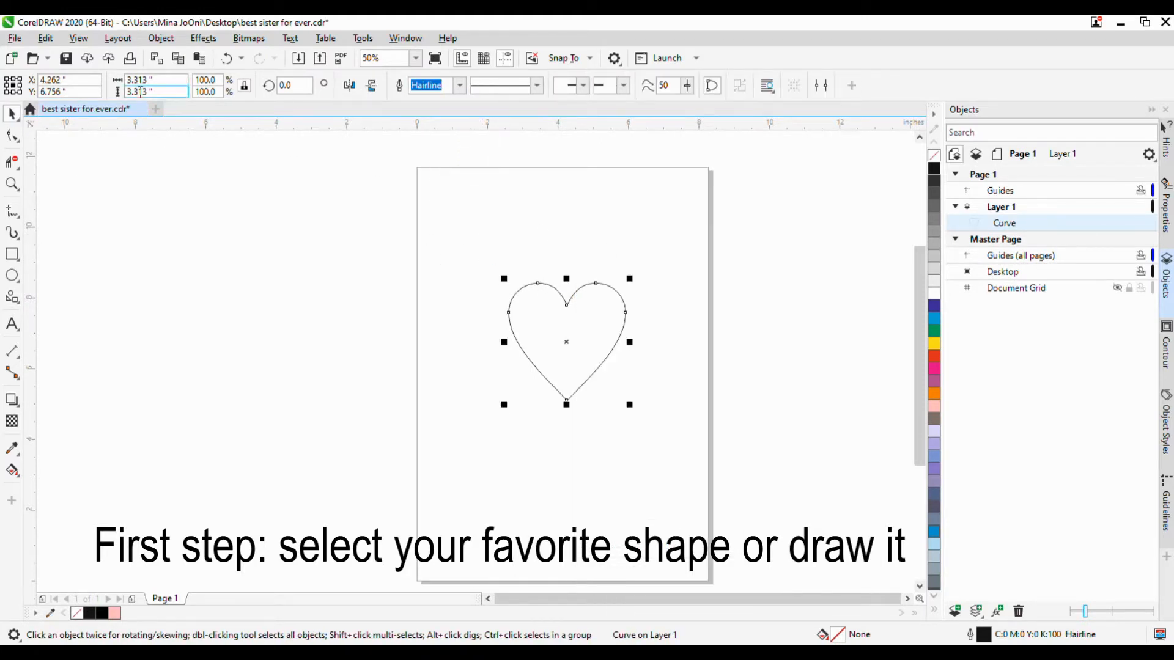
type("2")
key("Return")
scroll(519, 319, "up", 2)
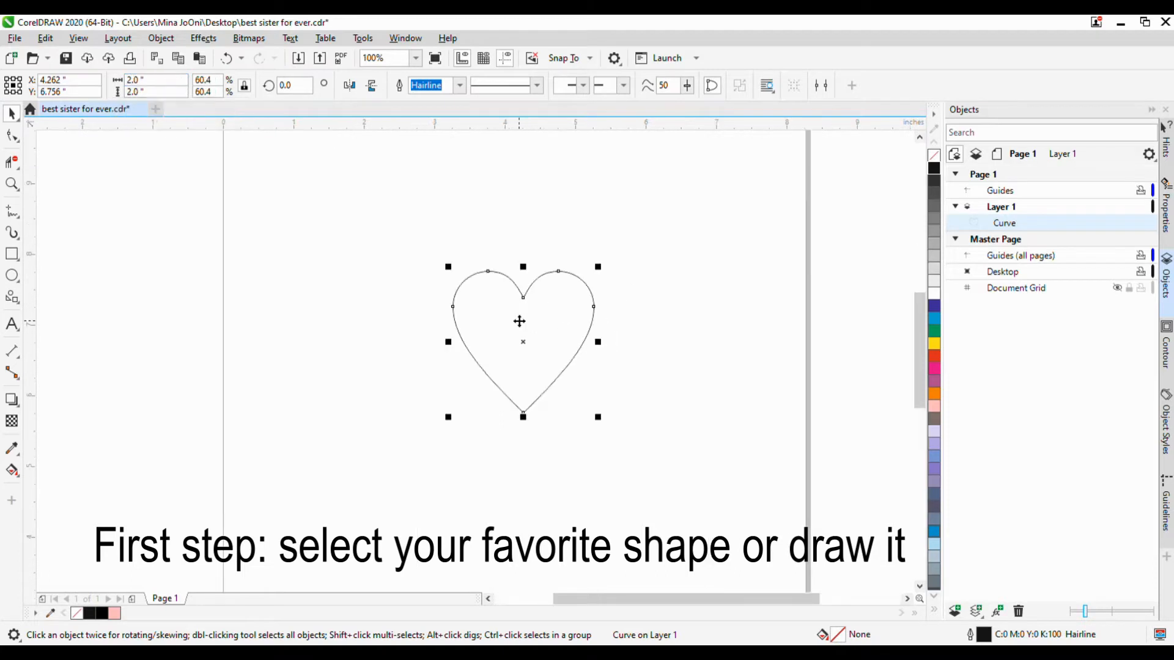
- Reshape the heart's lower sides into a slimmer inward curve toward the tip and raise the notch between the lobes
left_click(11, 136)
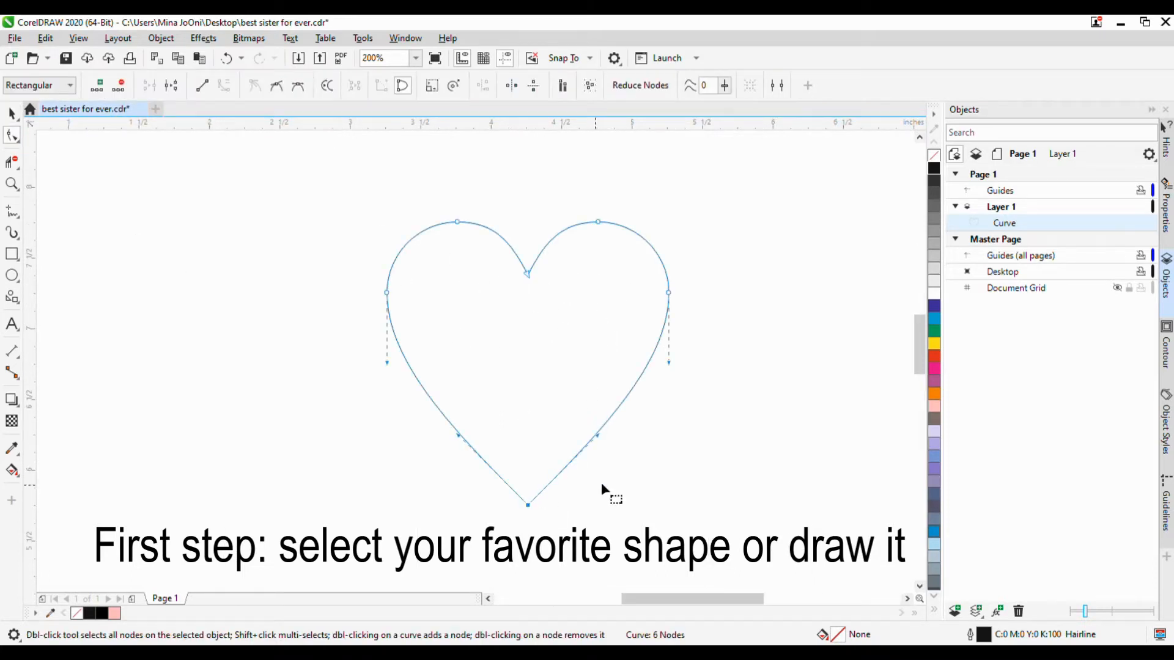
left_click_drag(597, 436, 588, 408)
left_click_drag(484, 460, 476, 406)
left_click_drag(587, 411, 583, 409)
scroll(546, 300, "down", 1)
scroll(541, 287, "up", 2)
left_click_drag(524, 330, 524, 304)
scroll(599, 255, "down", 1)
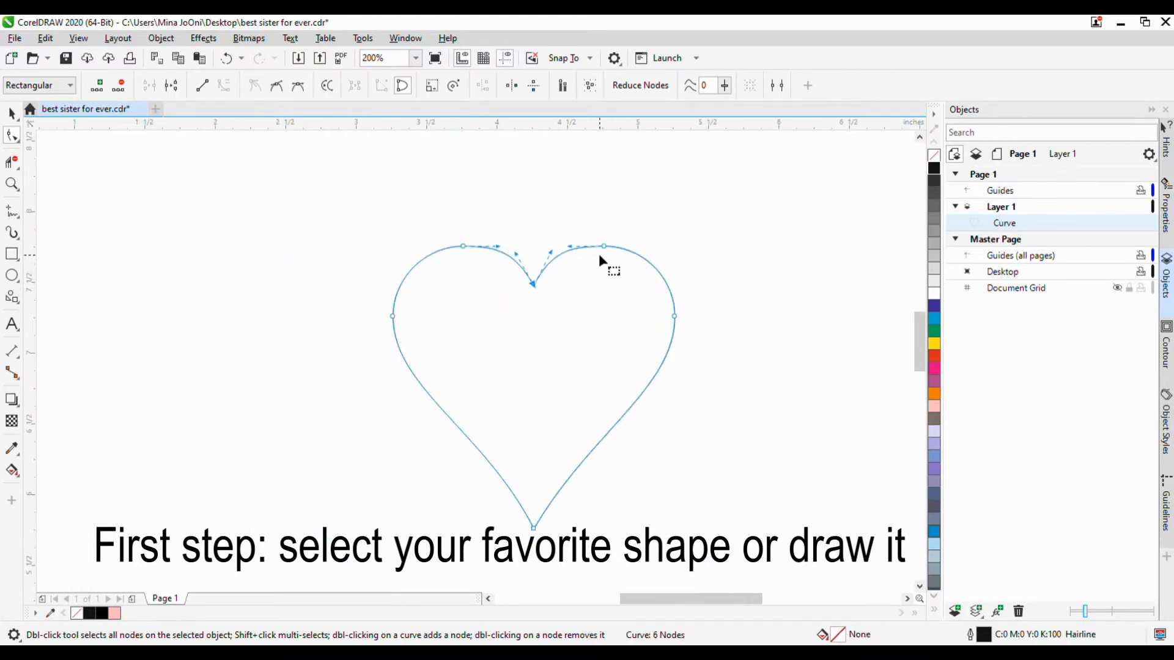
- Delete the nodes at the peaks of both heart lobes and check the curve at the lower tip
double_click(602, 247)
double_click(463, 247)
scroll(535, 321, "down", 2)
scroll(535, 321, "up", 2)
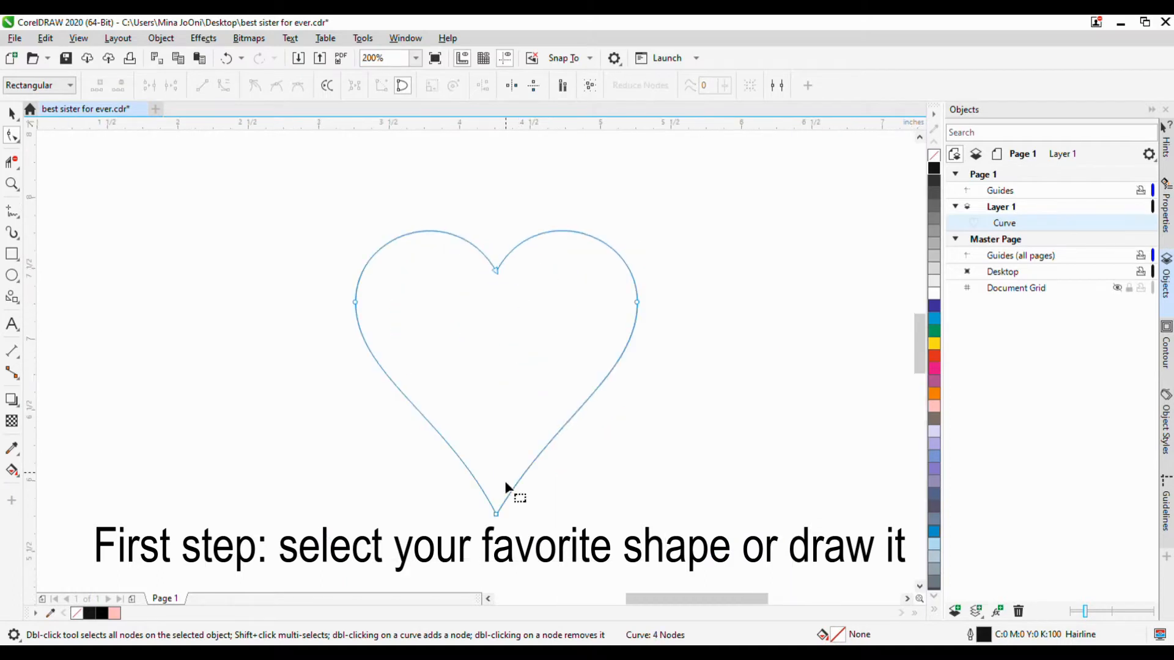
scroll(505, 487, "up", 1)
left_click(497, 513)
scroll(497, 318, "down", 1)
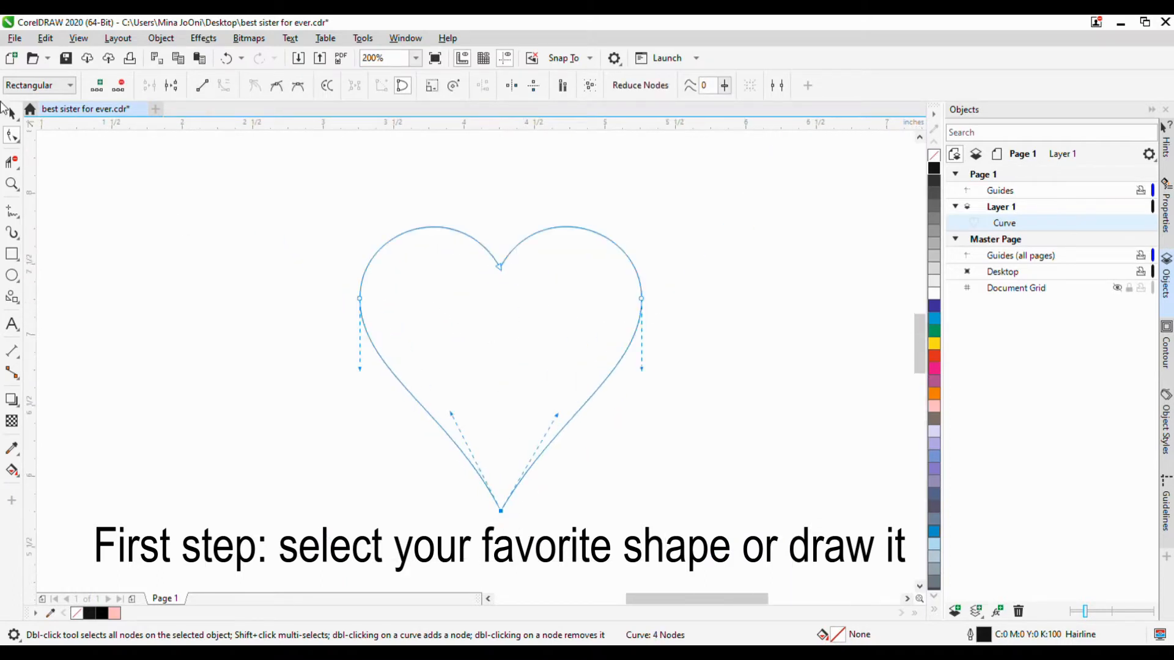
- Switch the document units to millimeters and reselect the heart with the Contour settings open
left_click(10, 112)
left_click(1166, 349)
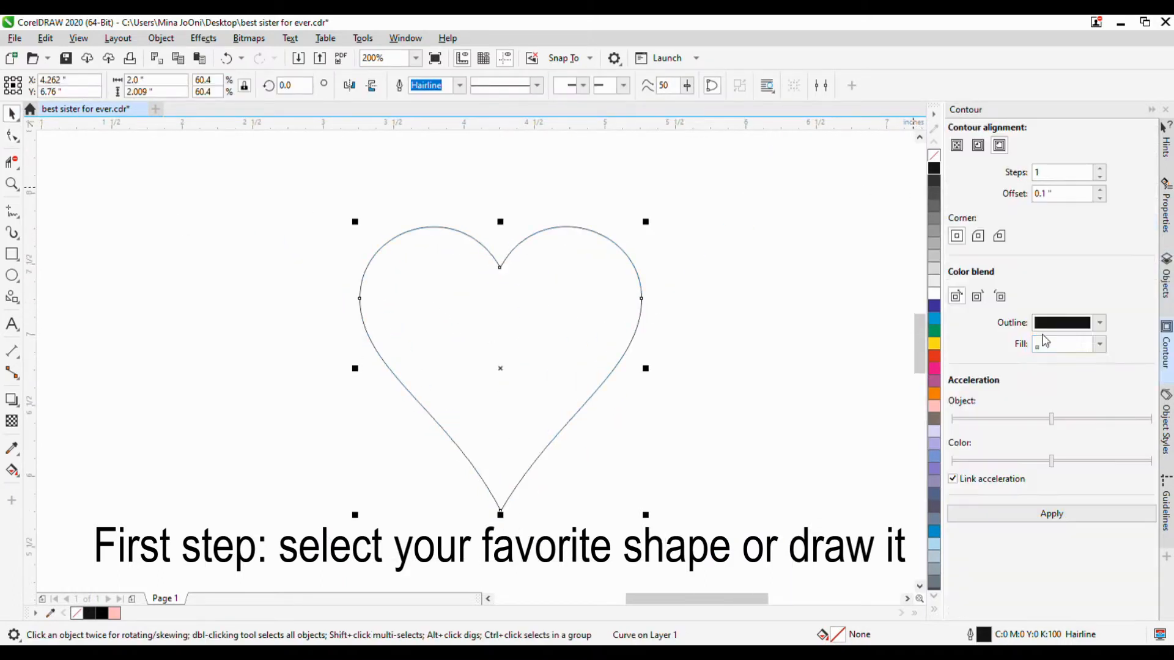
left_click(456, 178)
left_click(373, 86)
left_click(379, 117)
left_click(535, 234)
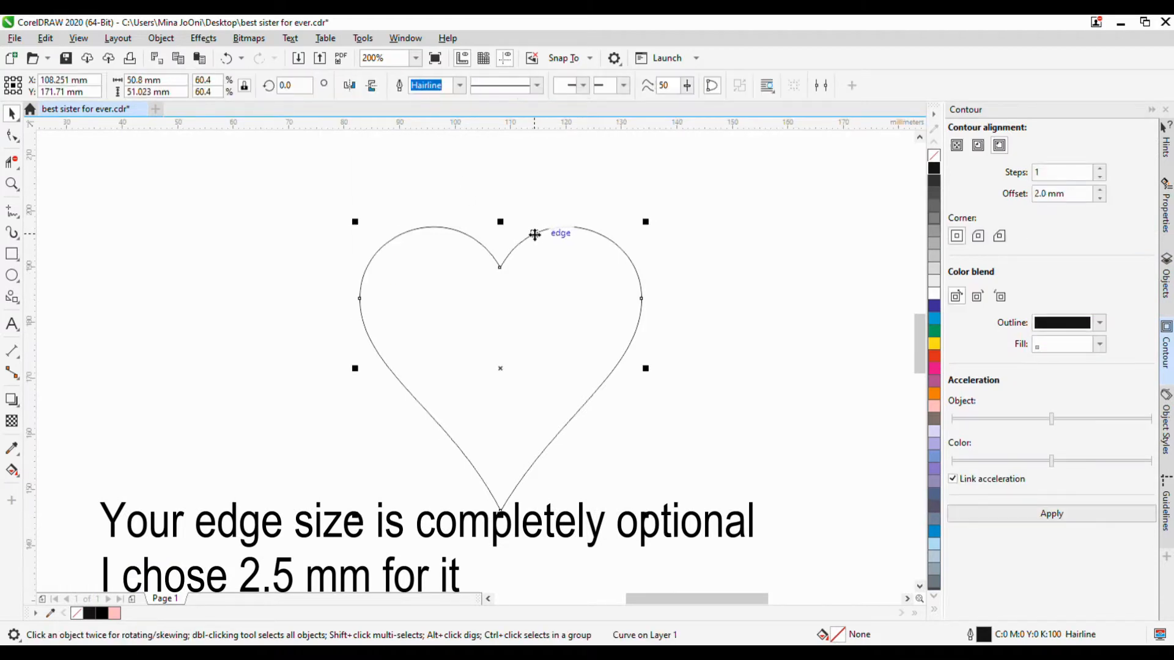
- Add a one-step outside contour around the heart with a 2.5 mm offset and break it apart
left_click_drag(1044, 195, 1036, 195)
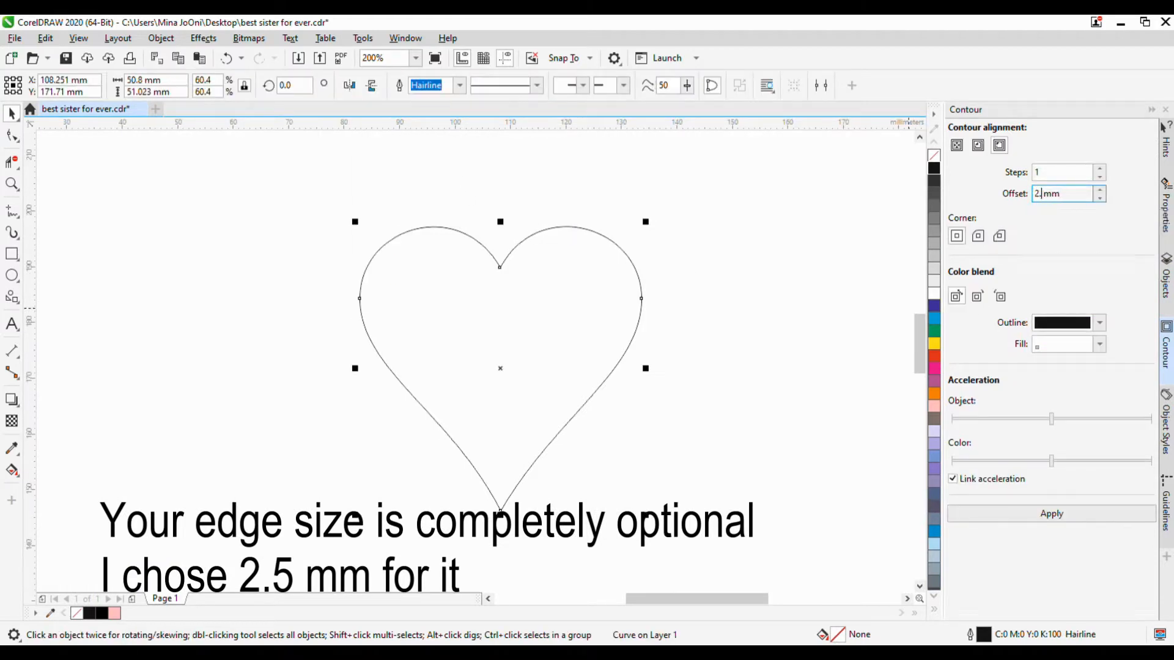
left_click(991, 515)
left_click(703, 375)
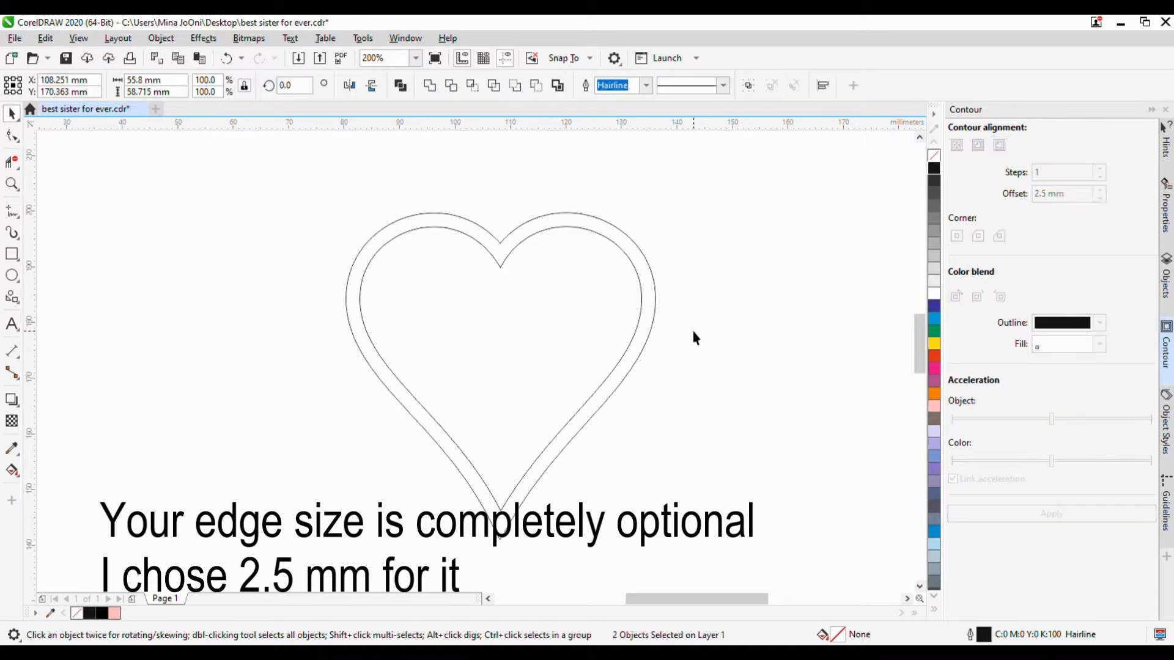
- Add the text "BEST" in the Instant Harmony DEMO font and place it inside the heart just below the notch
left_click(11, 324)
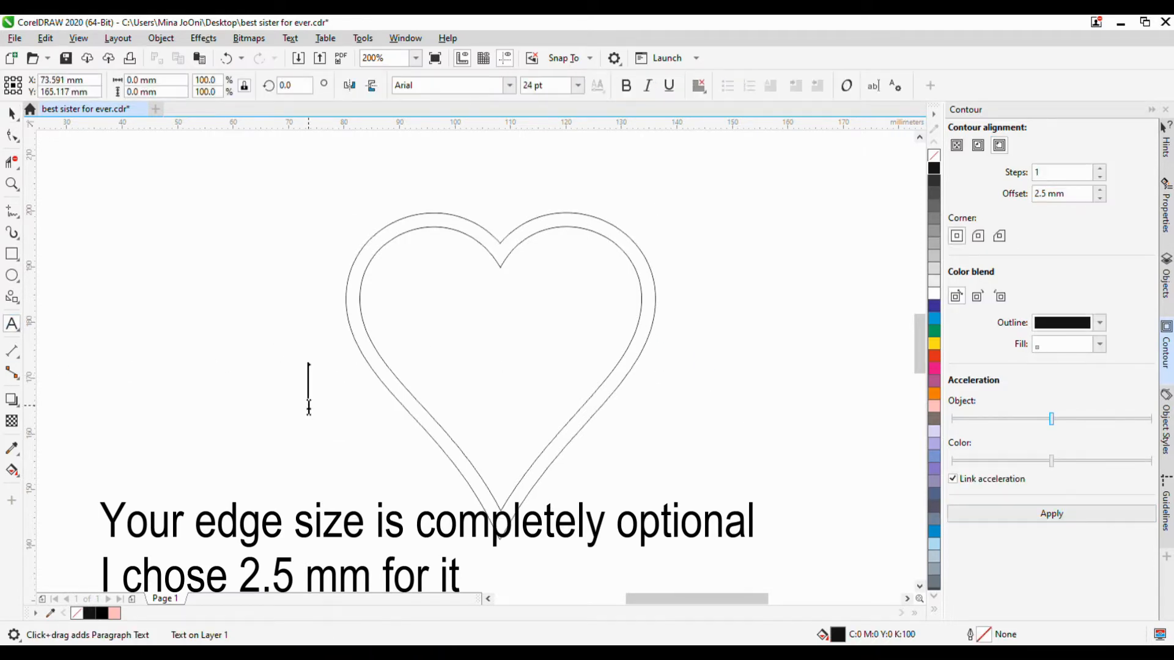
type("BEST")
key("ctrl+a")
left_click(428, 85)
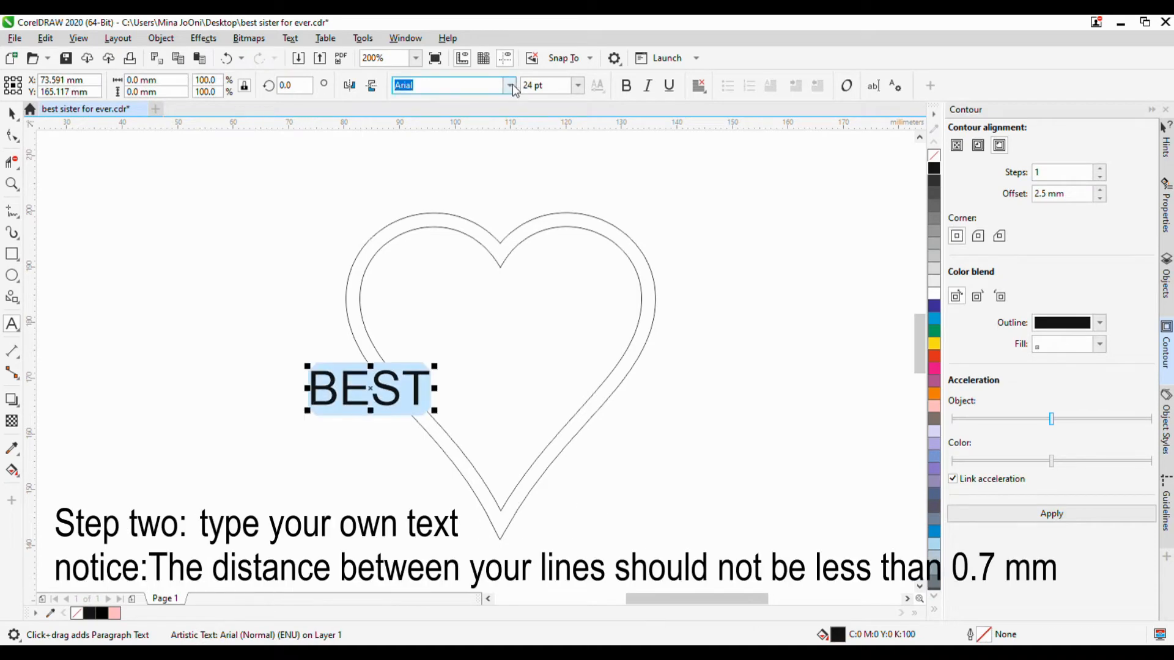
left_click(509, 85)
left_click(489, 132)
left_click(11, 113)
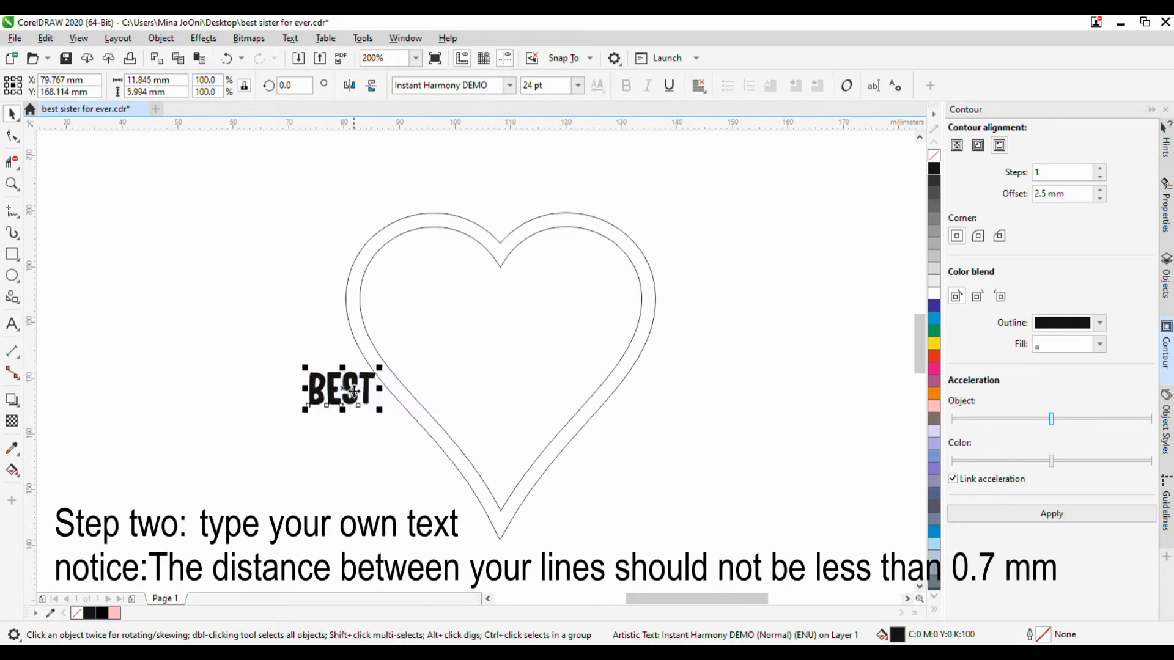
left_click_drag(345, 394, 502, 299)
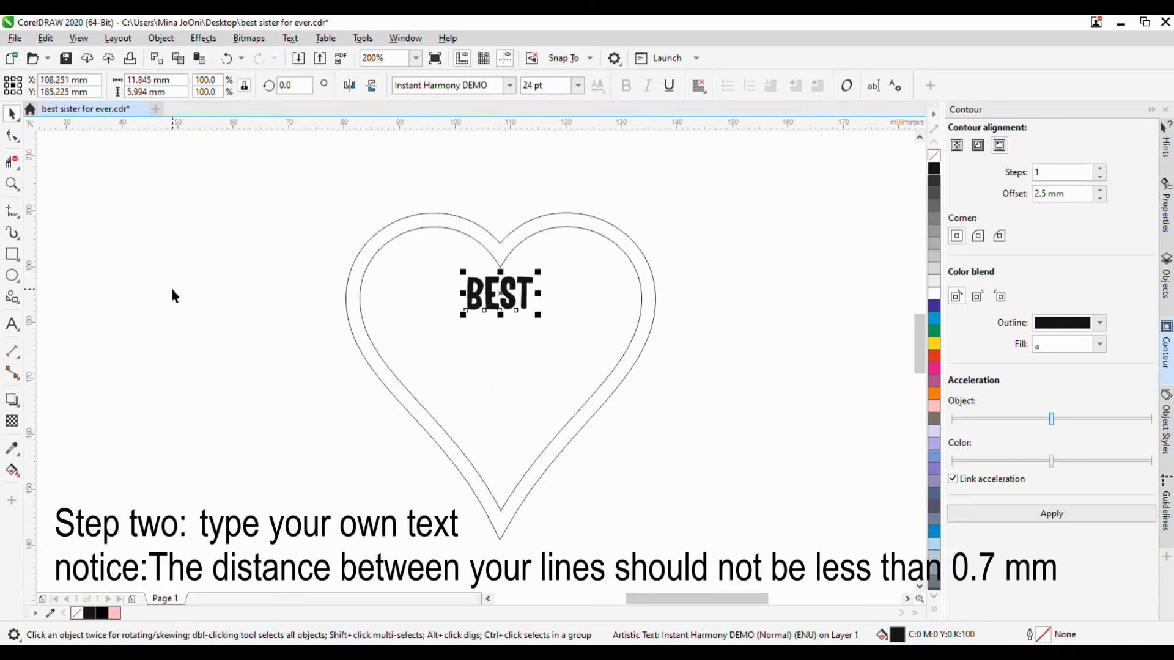
left_click(203, 283)
- Add the text "Sister" beside the heart in the Baby Bunny Script font
left_click(12, 325)
left_click(251, 407)
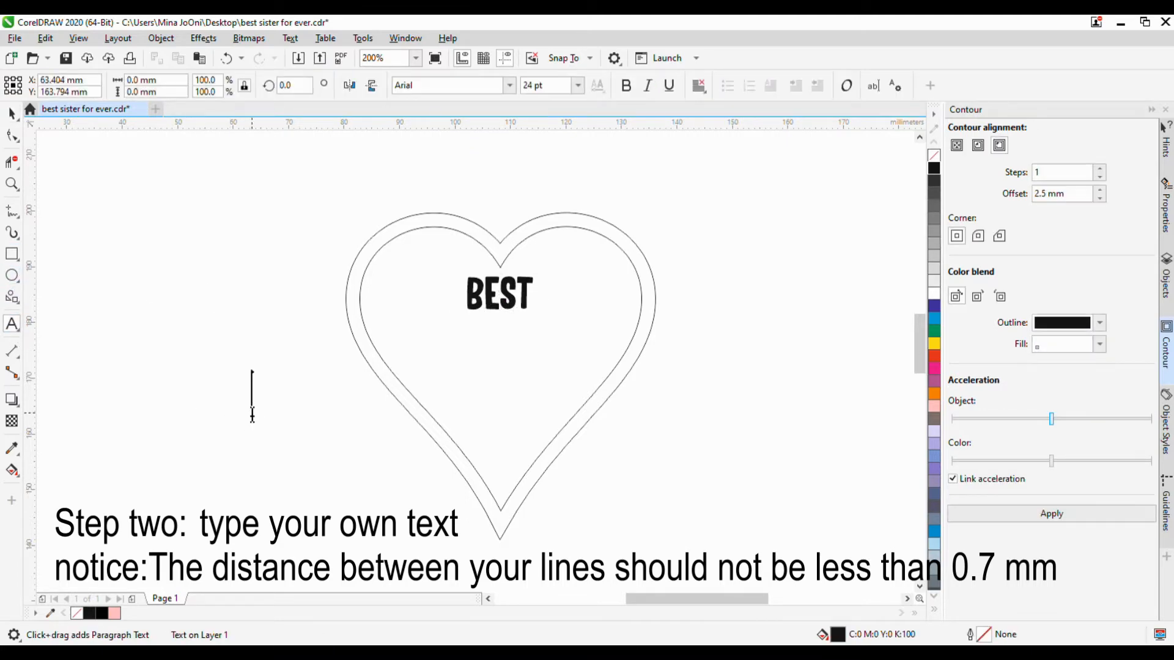
type("Sl")
key("BackSpace")
key("BackSpace")
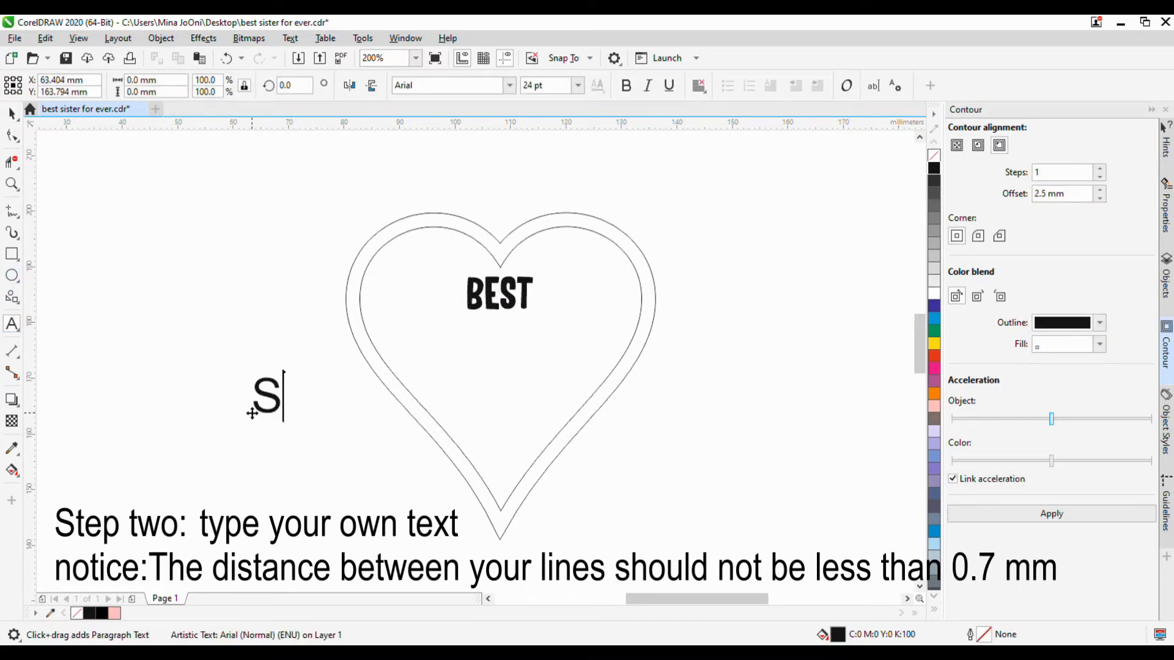
type("Sister")
key("ctrl+a")
left_click(509, 85)
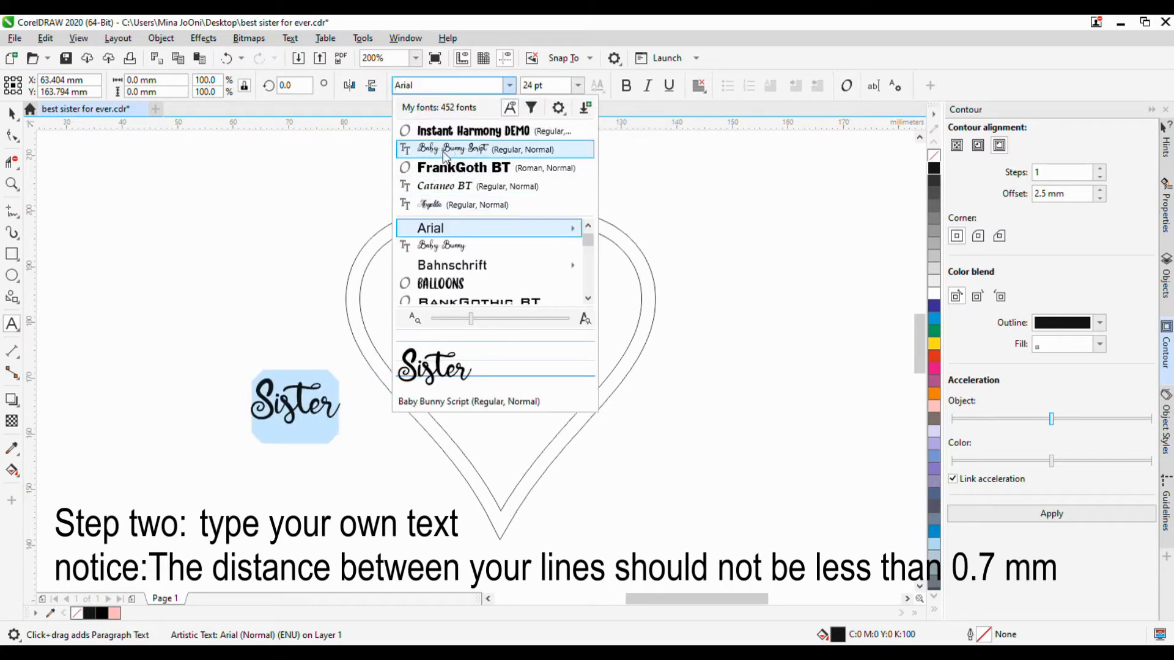
left_click(449, 151)
- Set the "Sister" text to 48 pt and move it inside the heart below "BEST"
left_click(577, 85)
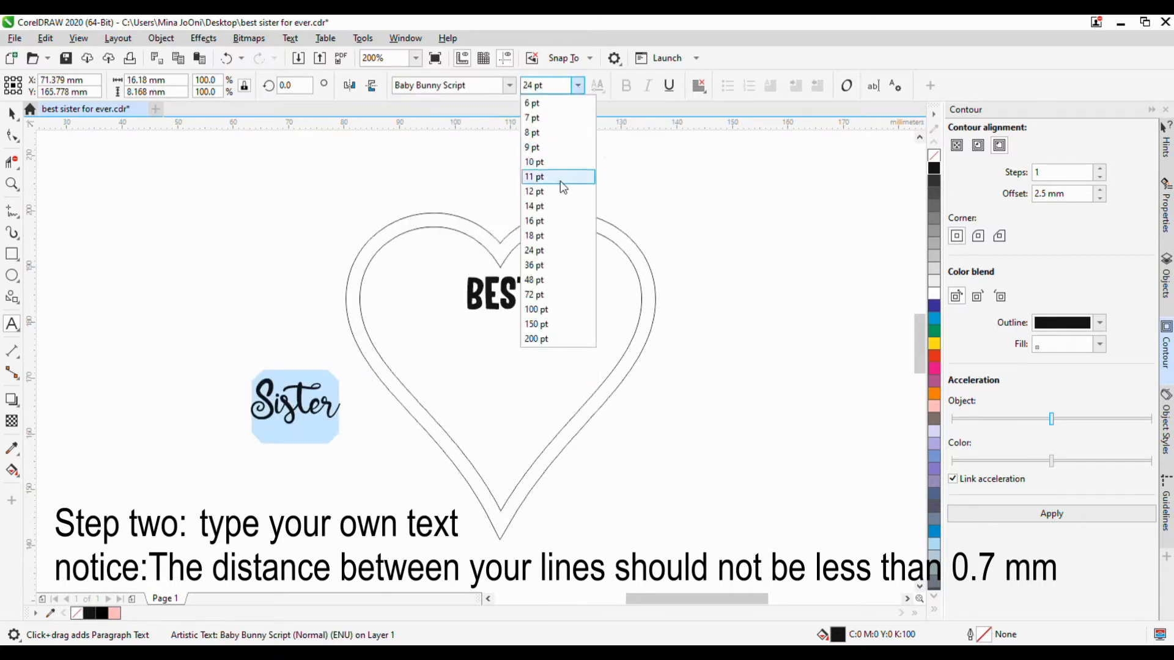
left_click(531, 298)
left_click(16, 121)
left_click_drag(340, 391, 505, 360)
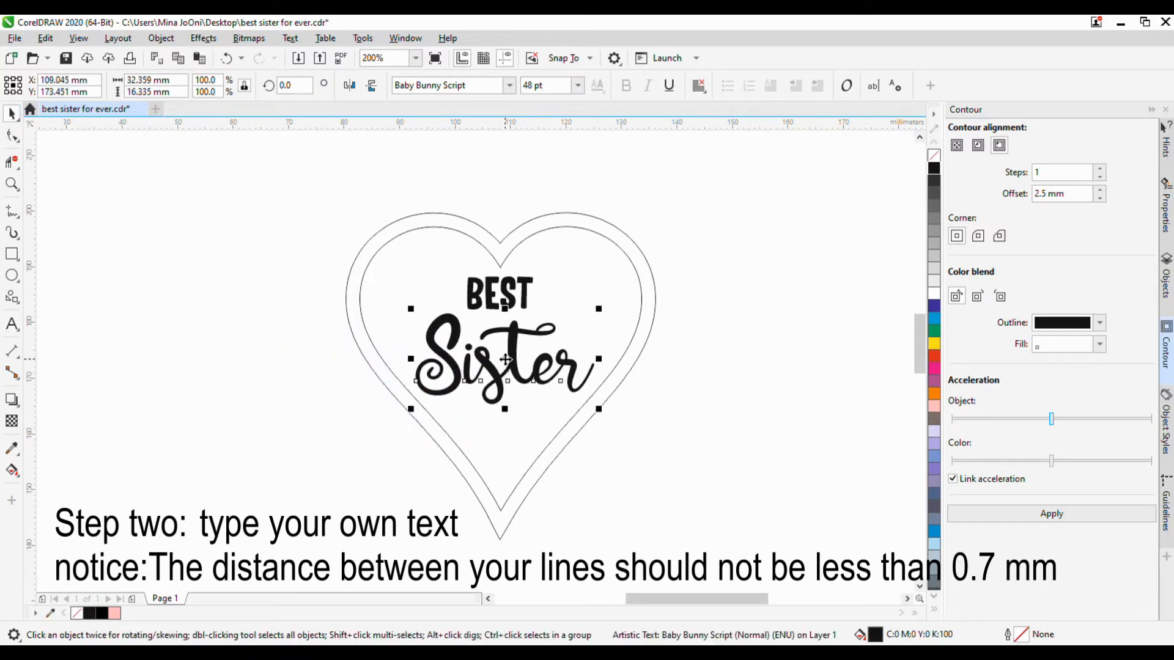
left_click(323, 381)
- Add the text "EVER" in the Instant Harmony DEMO font and place it inside the heart below "Sister"
key("F8")
left_click(352, 445)
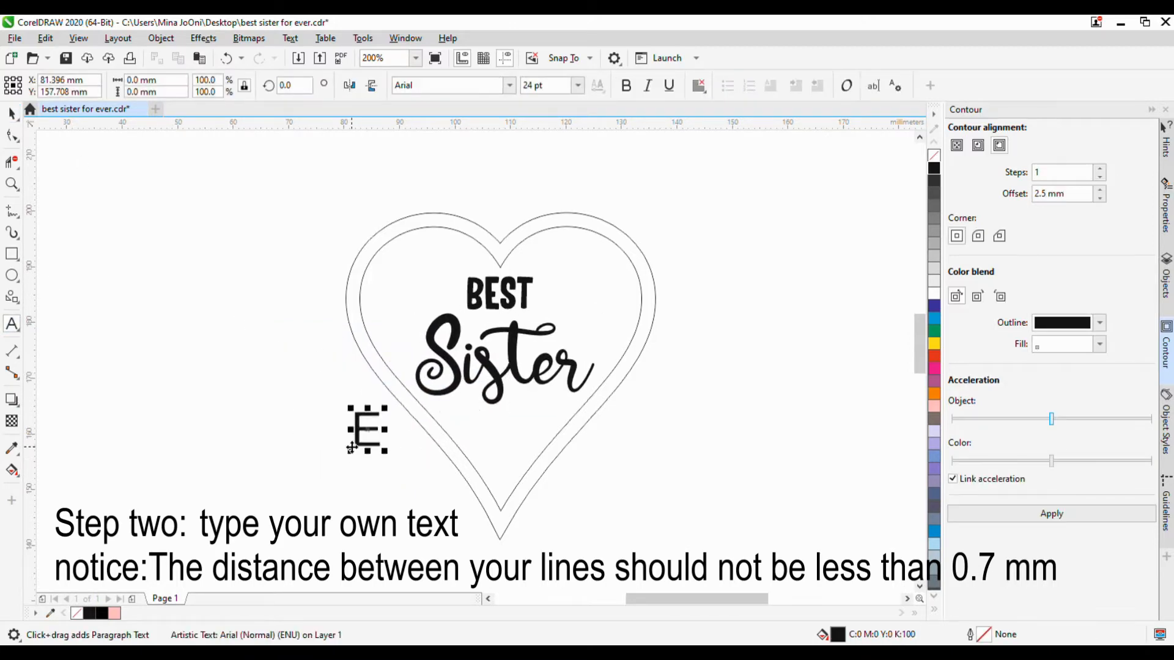
type("EVER")
key("ctrl+a")
left_click(509, 85)
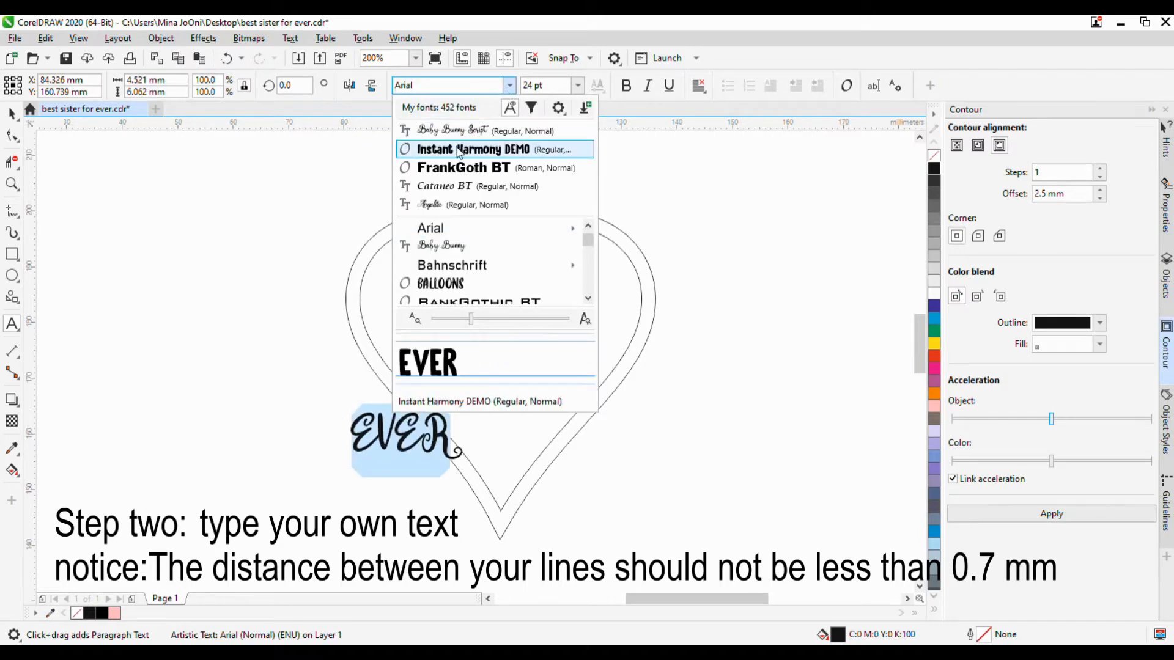
left_click(459, 150)
left_click(12, 112)
left_click_drag(392, 436, 505, 429)
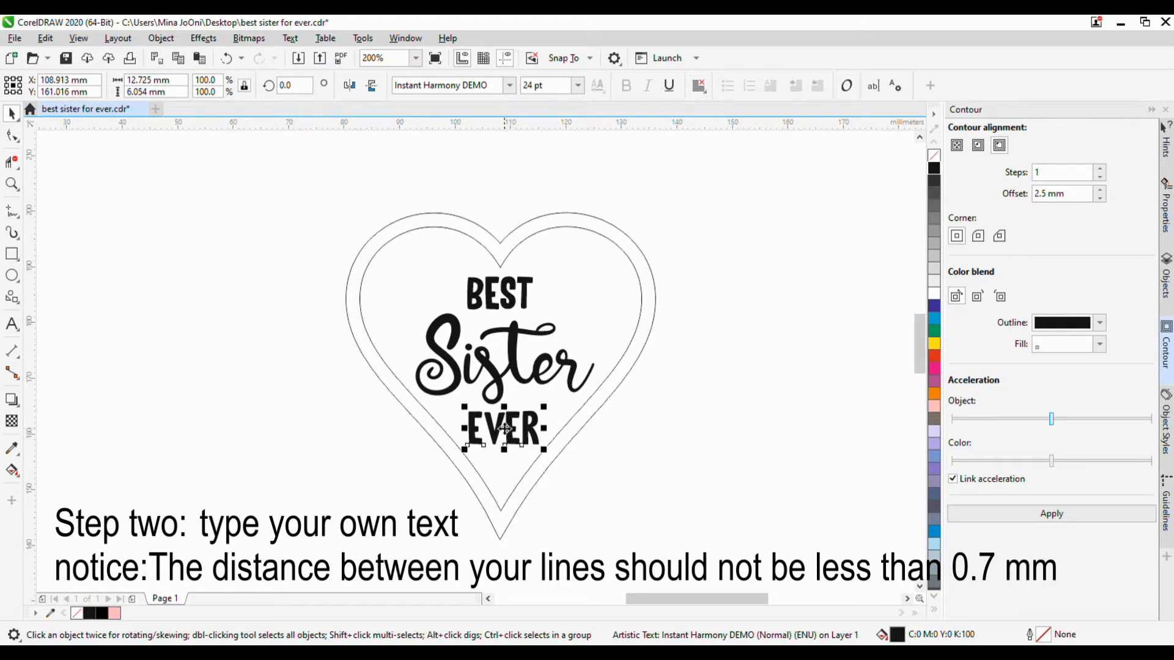
- Draw a circle beside the heart and set its diameter to 4 mm for the keychain hole
scroll(502, 426, "up", 2)
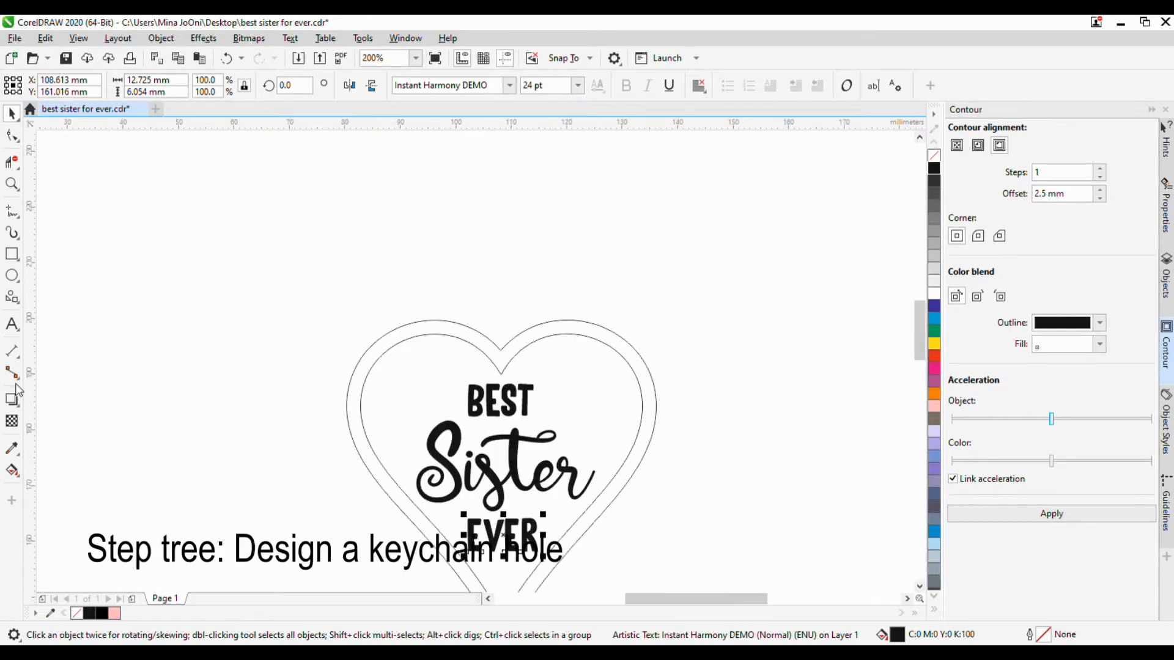
left_click(11, 275)
left_click_drag(272, 337, 292, 357)
type("4")
key("Return")
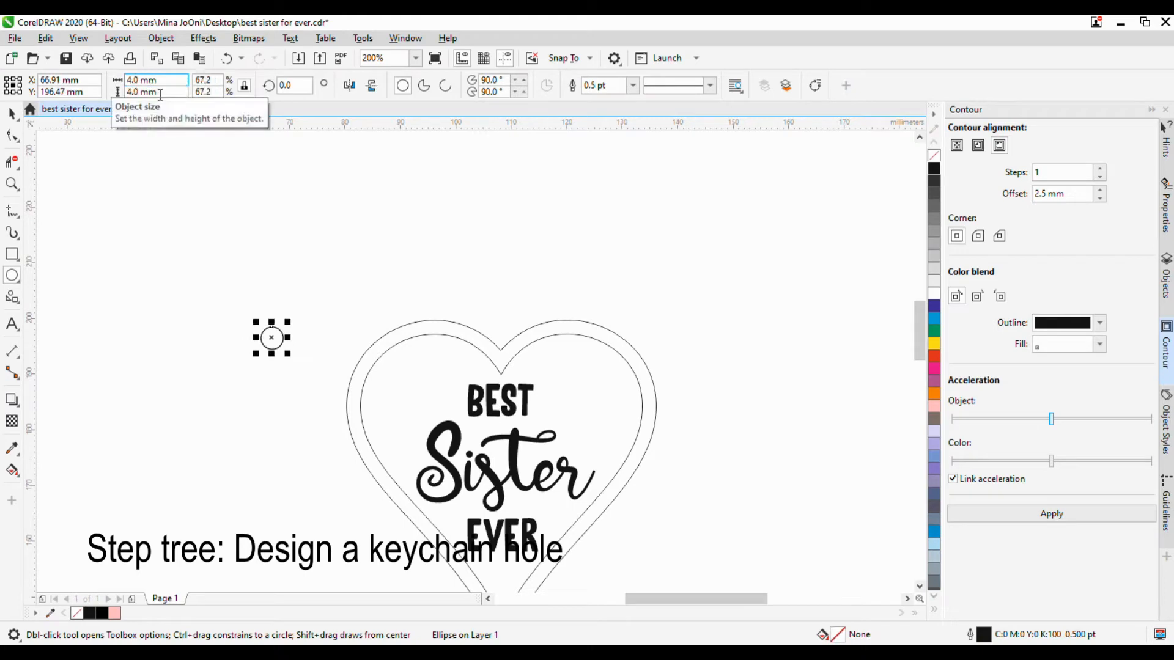
- Move the 4 mm circle into the notch of the outer heart and set its outline to Hairline
scroll(278, 327, "up", 2)
left_click_drag(714, 329, 722, 342)
left_click(632, 85)
left_click(615, 112)
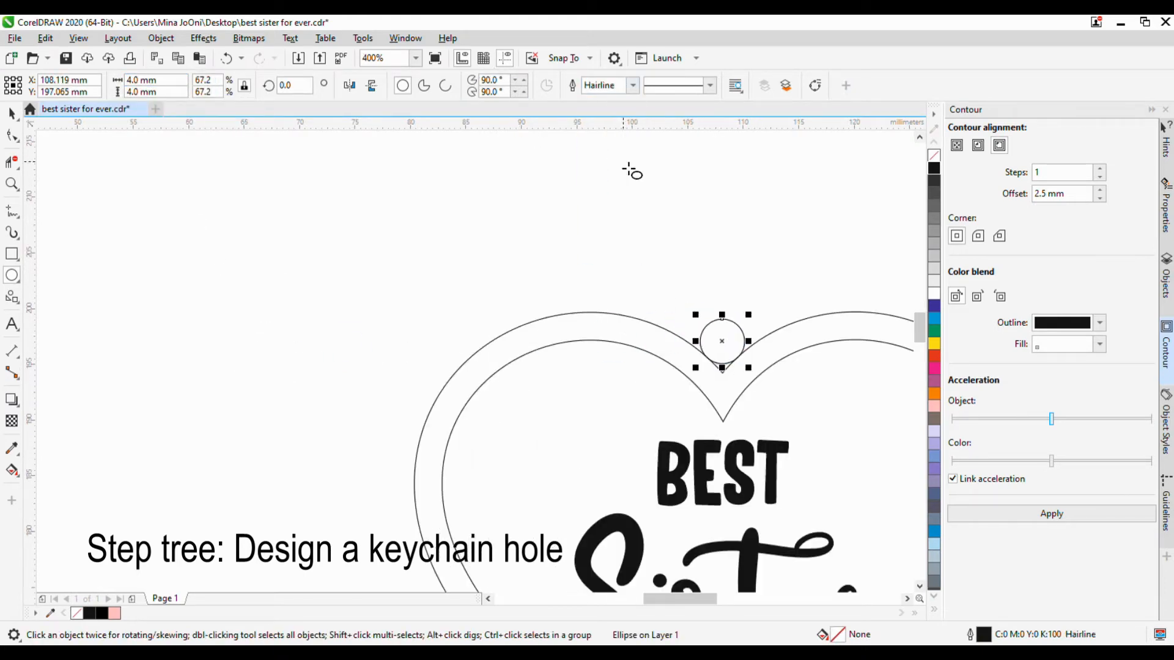
- Add a 1.2 mm outside contour around the hole circle and break it apart
scroll(769, 363, "up", 2)
scroll(537, 372, "down", 1)
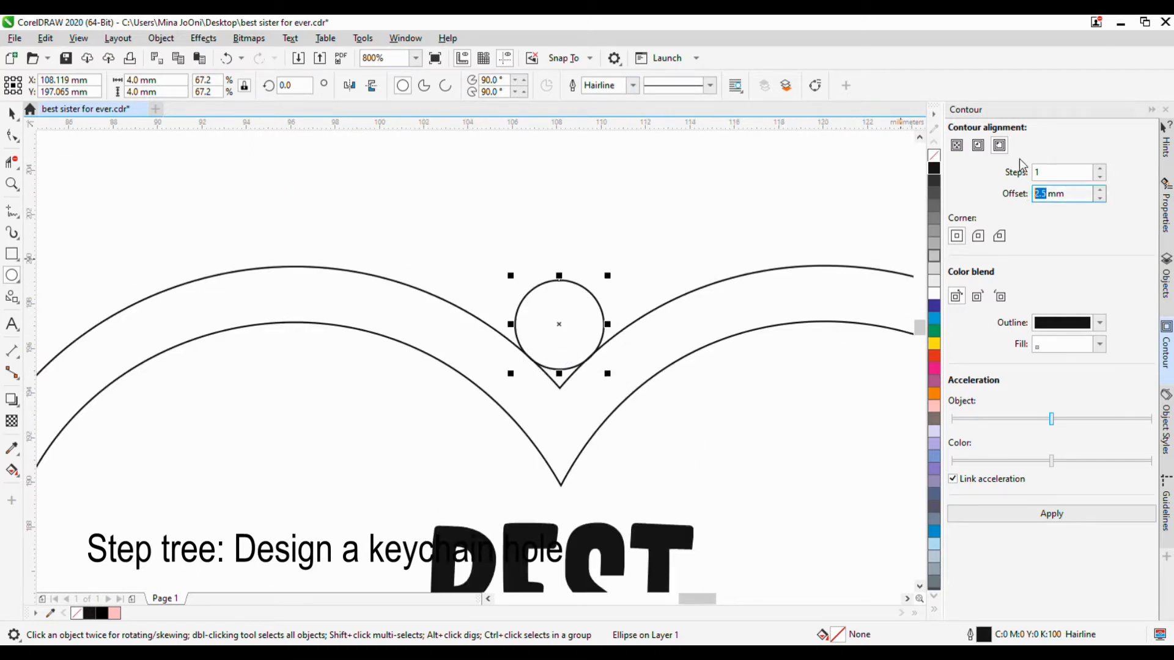
left_click(1051, 513)
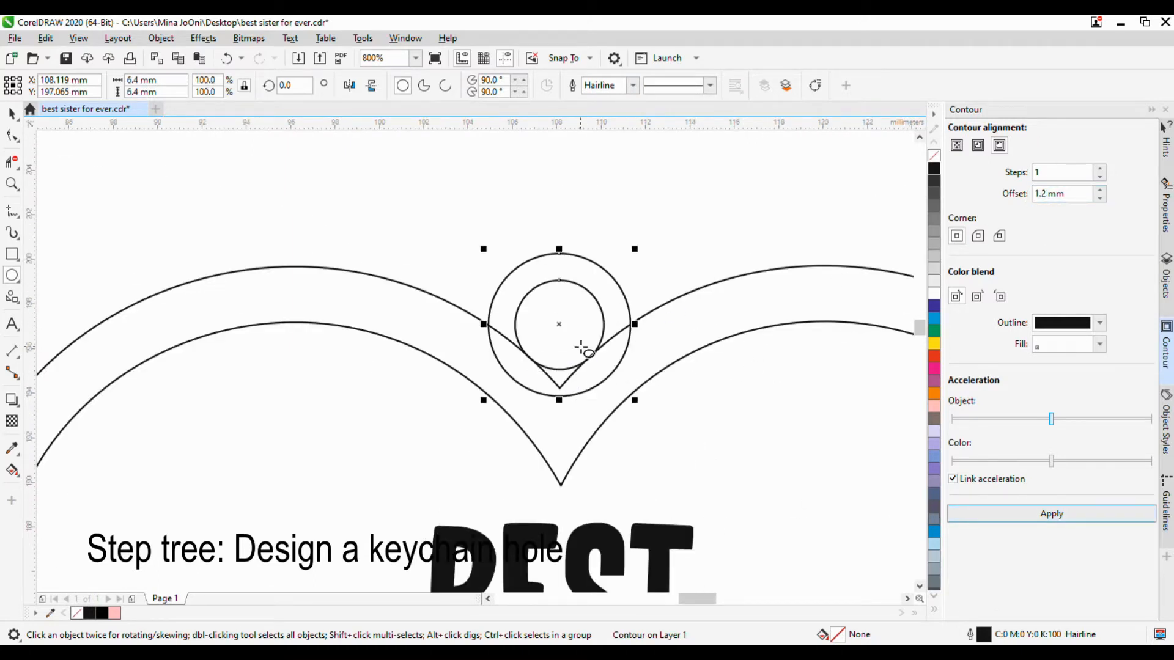
key("ctrl+k")
- Select both circles in the heart's notch and nudge them down 0.7 mm
left_click(12, 115)
left_click(445, 216)
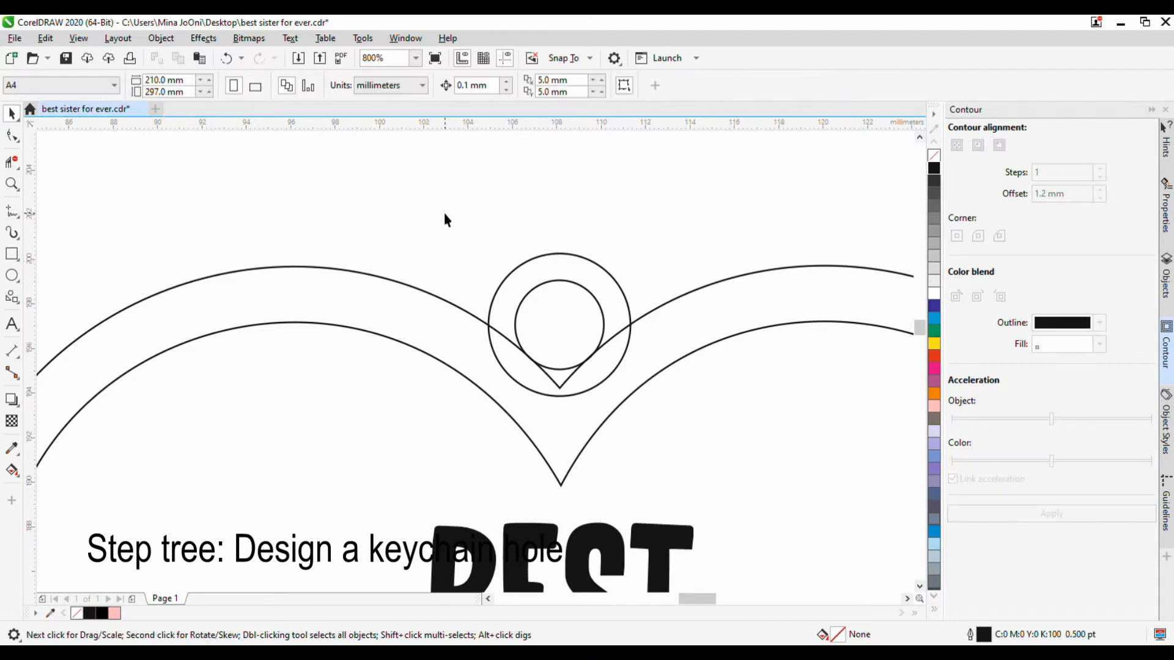
left_click_drag(445, 217, 666, 406)
key("Down")
key("Down")
key("Down")
key("Down")
key("Down")
key("Down")
key("Down")
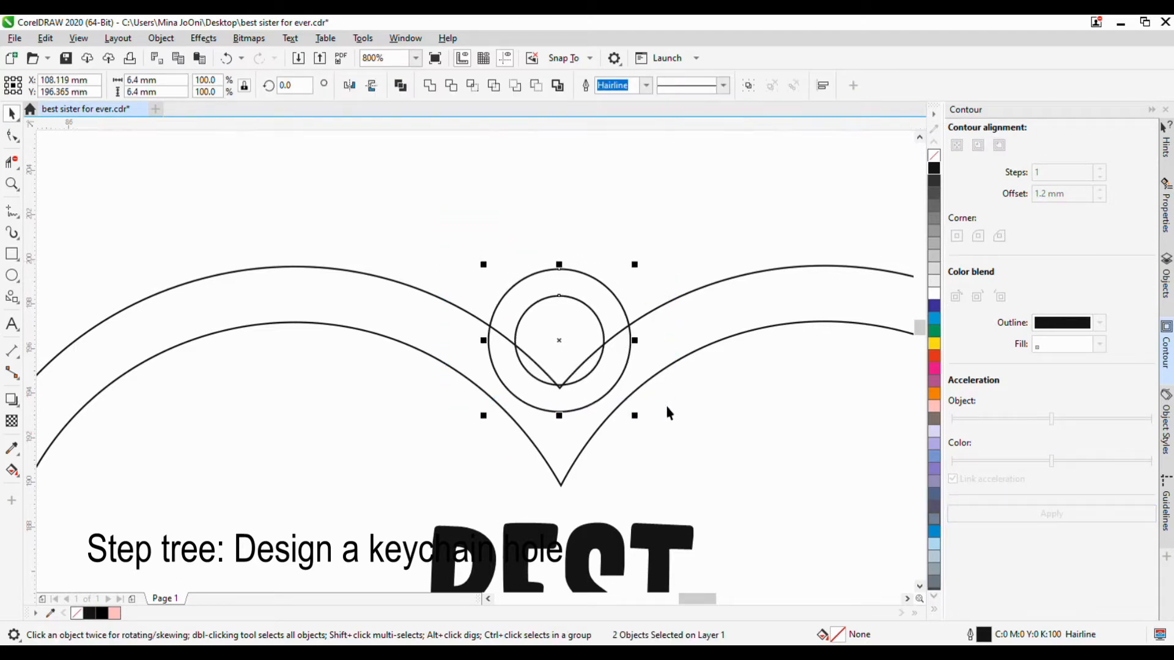
left_click(96, 215)
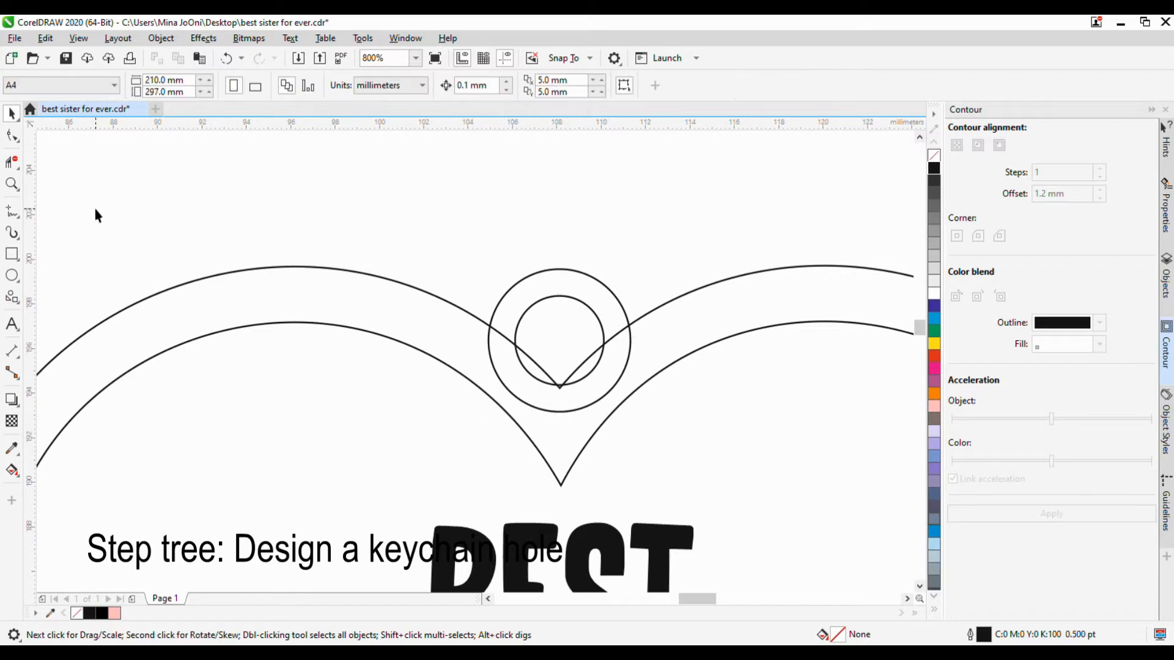
- Delete the overlapping segments of the outer heart and the outer circle, leaving only a tab arc around the hole
left_click(11, 164)
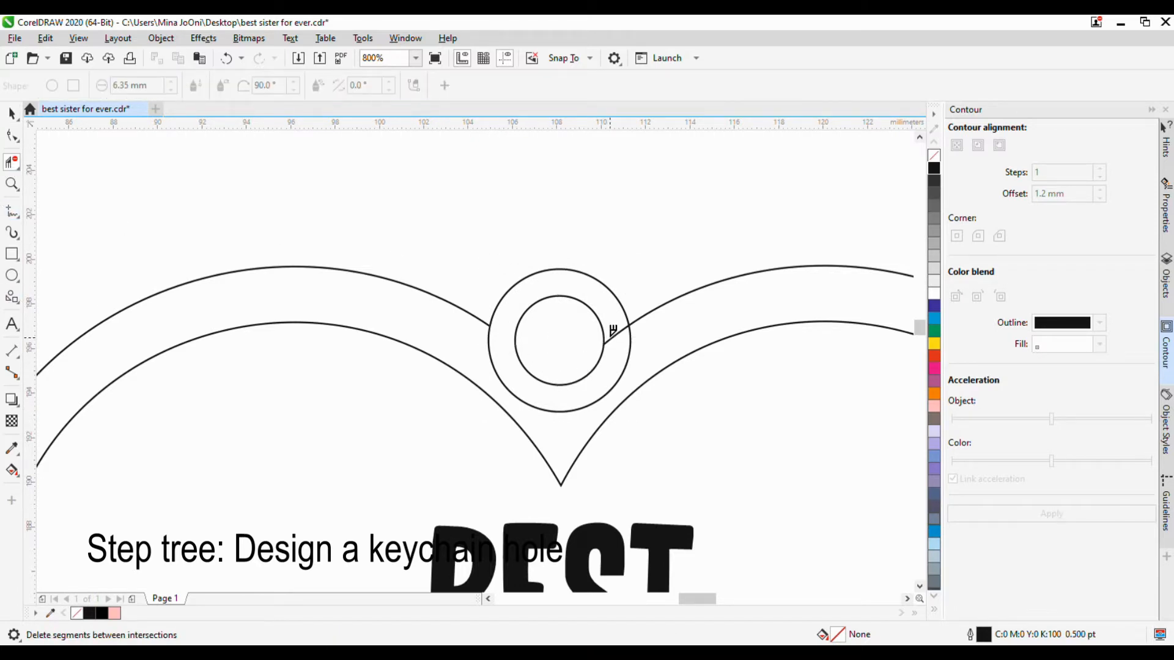
left_click(633, 335)
key("F3")
key("space")
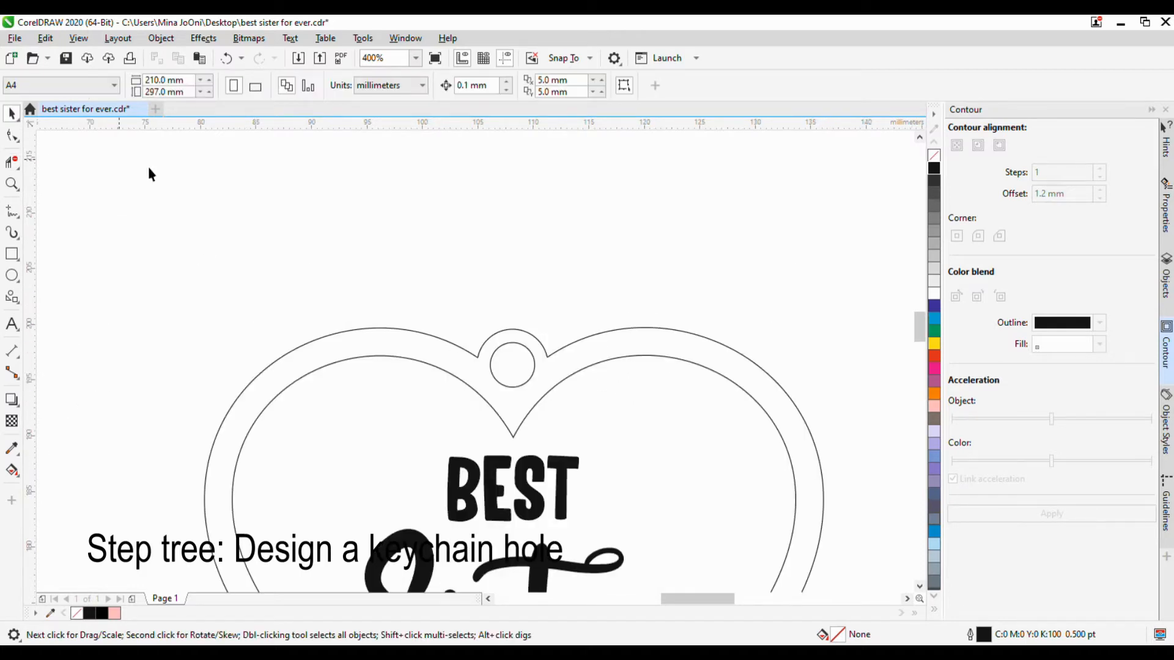
- Combine the outer heart with the tab arc above the hole and join the open nodes at both ends
left_click(569, 350)
key("F10")
scroll(552, 343, "up", 2)
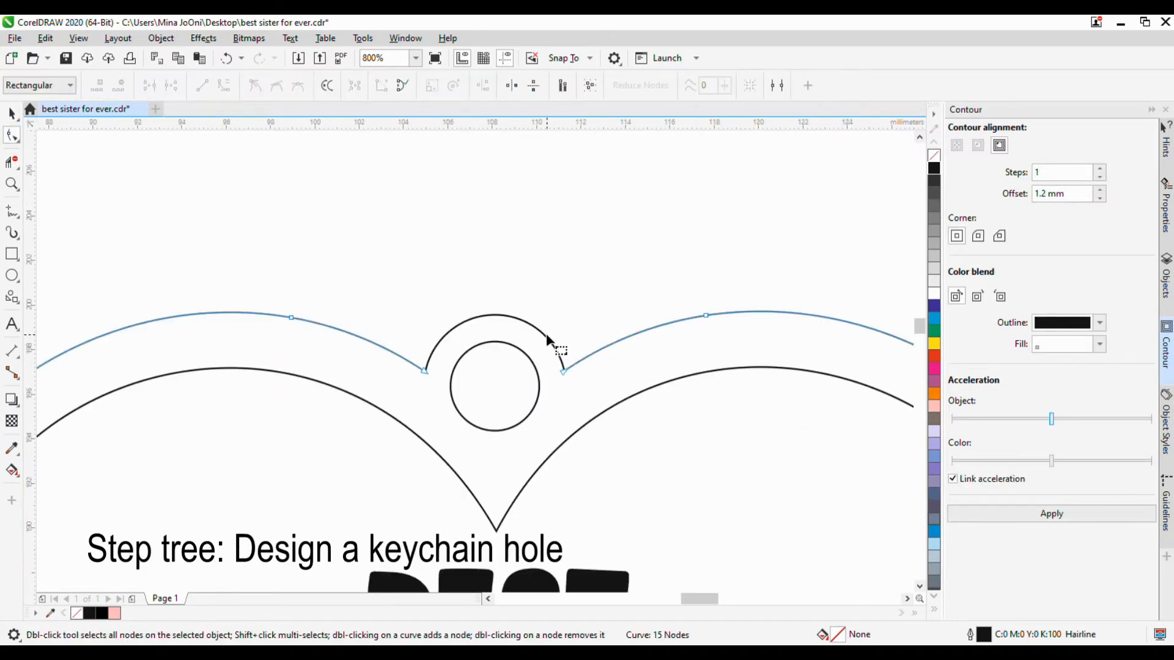
left_click(546, 338)
key("ctrl+l")
scroll(559, 390, "up", 1)
left_click_drag(546, 380, 584, 327)
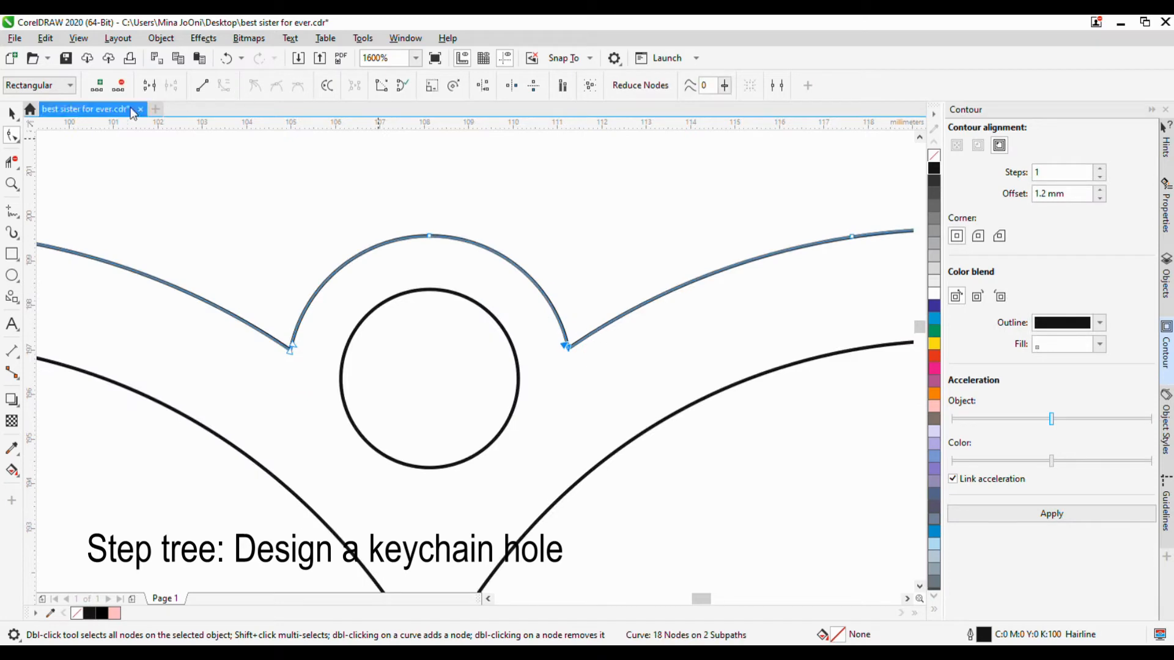
left_click(149, 85)
left_click(150, 85)
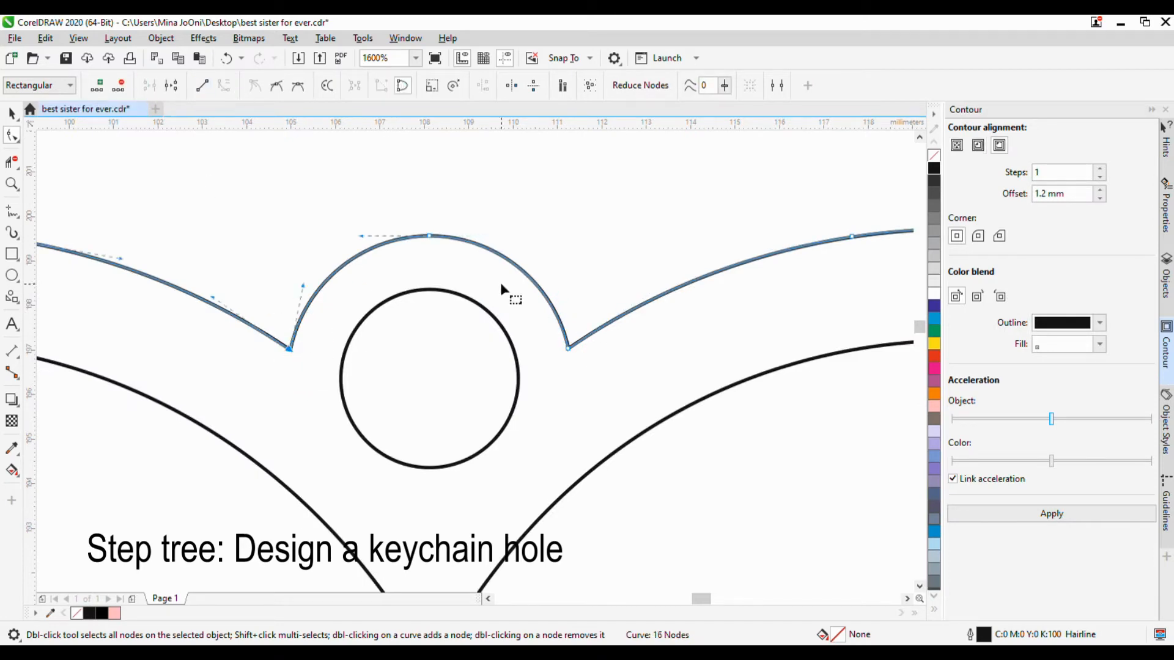
- Send the outer heart curve and the hole circle to the back of the layer
scroll(584, 351, "down", 1)
scroll(585, 372, "down", 2)
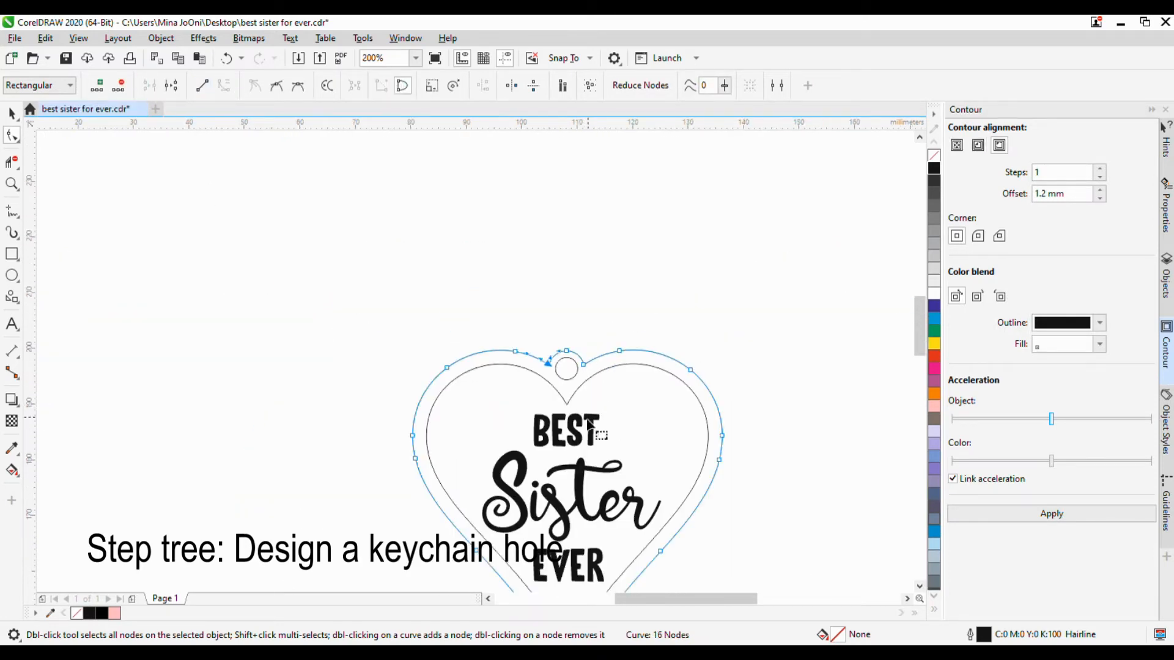
scroll(571, 457, "up", 1)
left_click(584, 425)
left_click(11, 114)
left_click(710, 249)
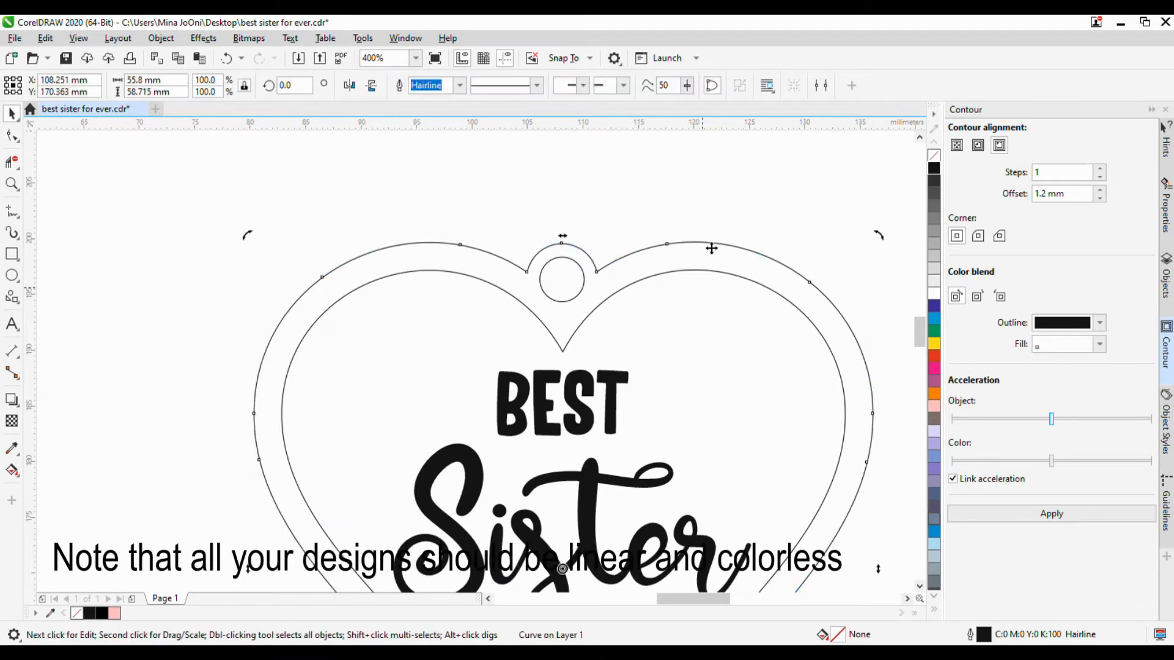
left_click(712, 205)
left_click(585, 420)
left_click(585, 420)
left_click(1165, 276)
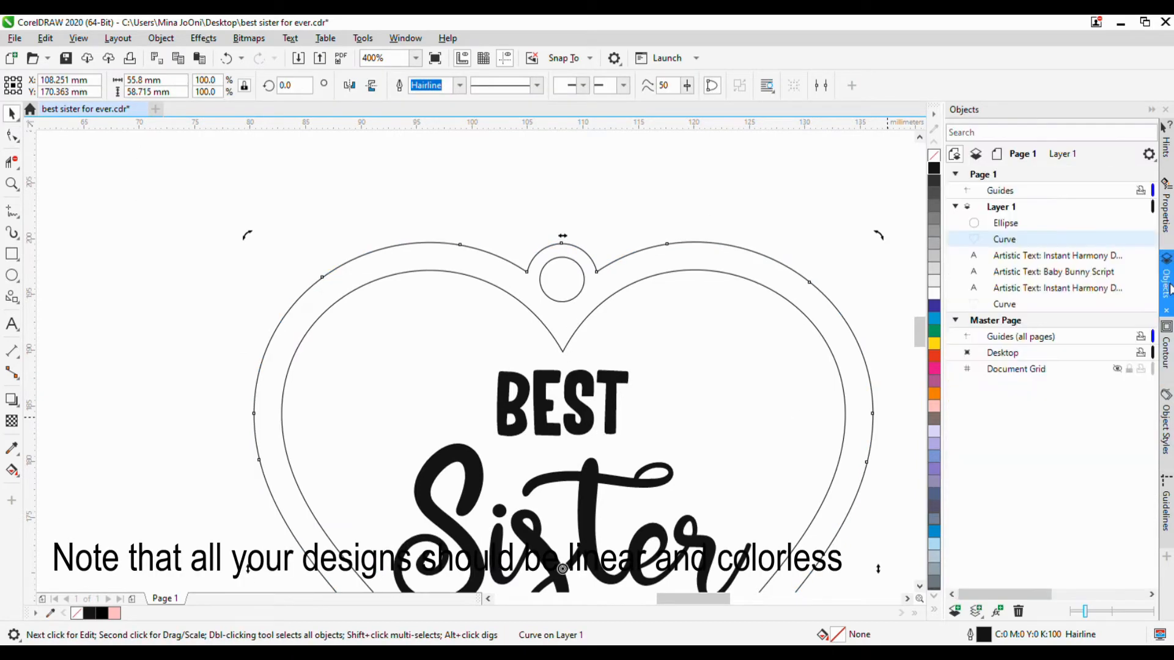
left_click(1002, 224, "shift")
key("shift+Page_Down")
- Convert the EVER text to curves
left_click(999, 232)
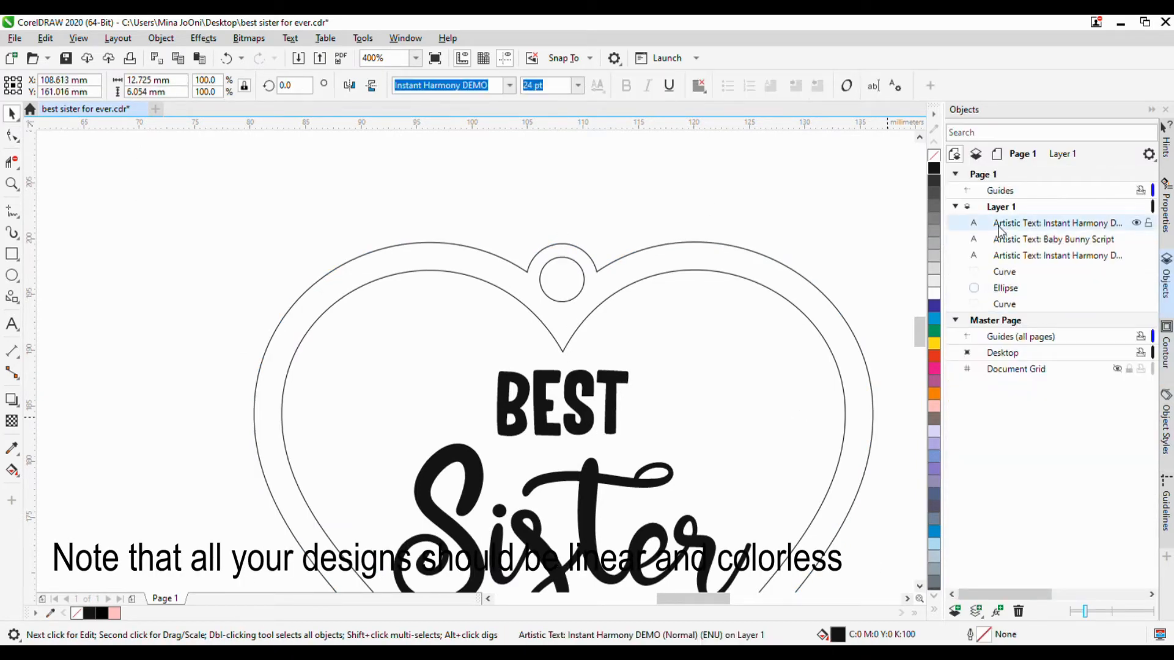
scroll(652, 387, "down", 1)
scroll(608, 542, "up", 2)
right_click(618, 507)
left_click(667, 165)
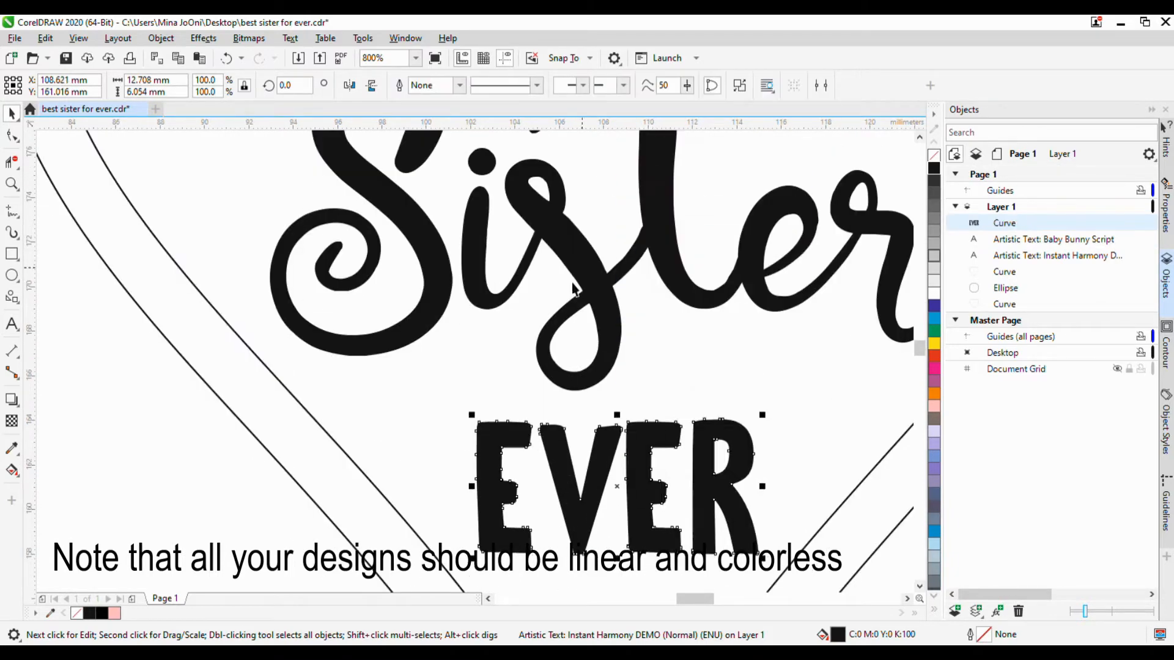
- Remove the fill of EVER and give it a black outline of Hairline width
scroll(520, 404, "down", 1)
right_click(935, 169)
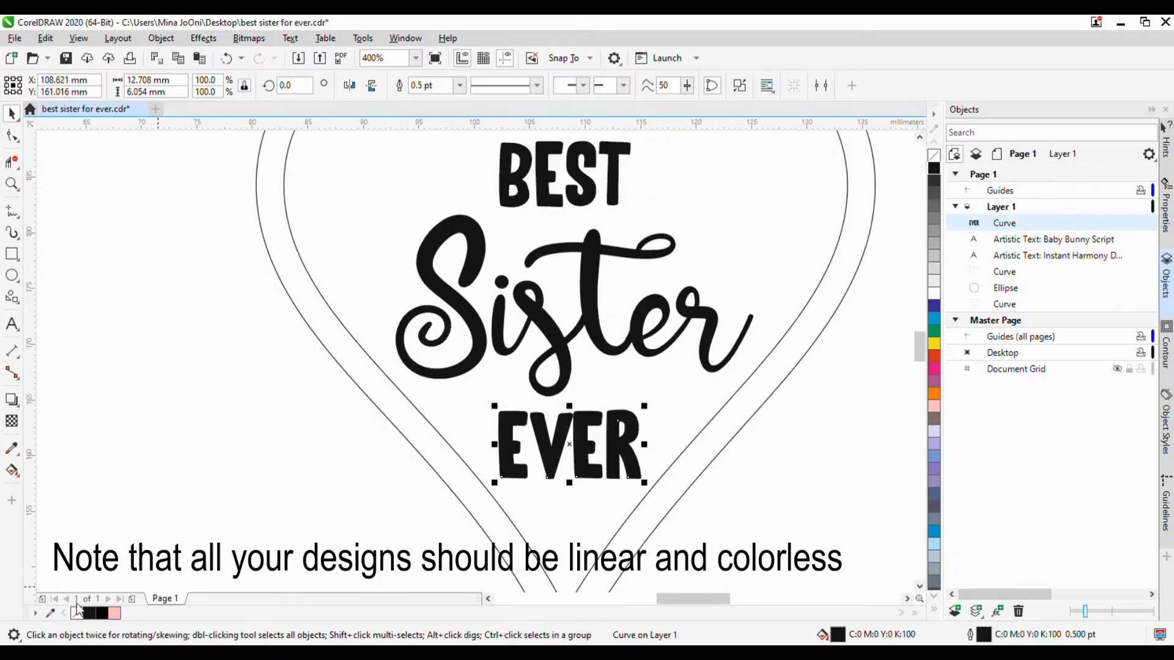
left_click(933, 156)
left_click(460, 86)
left_click(430, 110)
- Give the Sister text a black Hairline outline and remove its fill
left_click(533, 316)
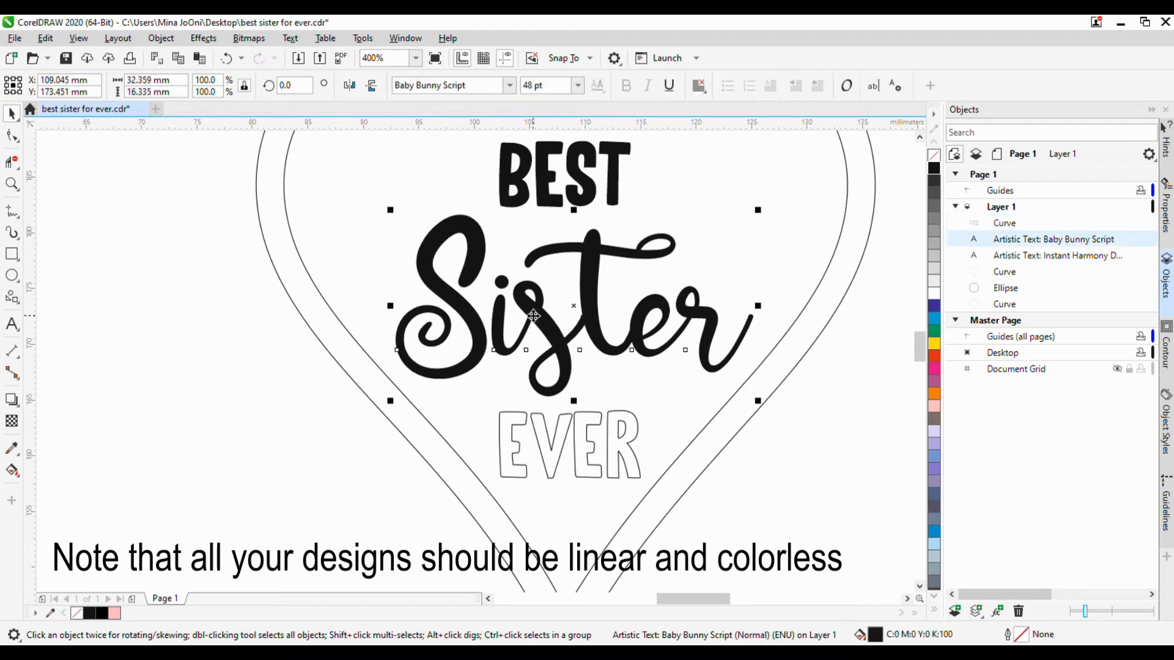
right_click(102, 613)
left_click(76, 613)
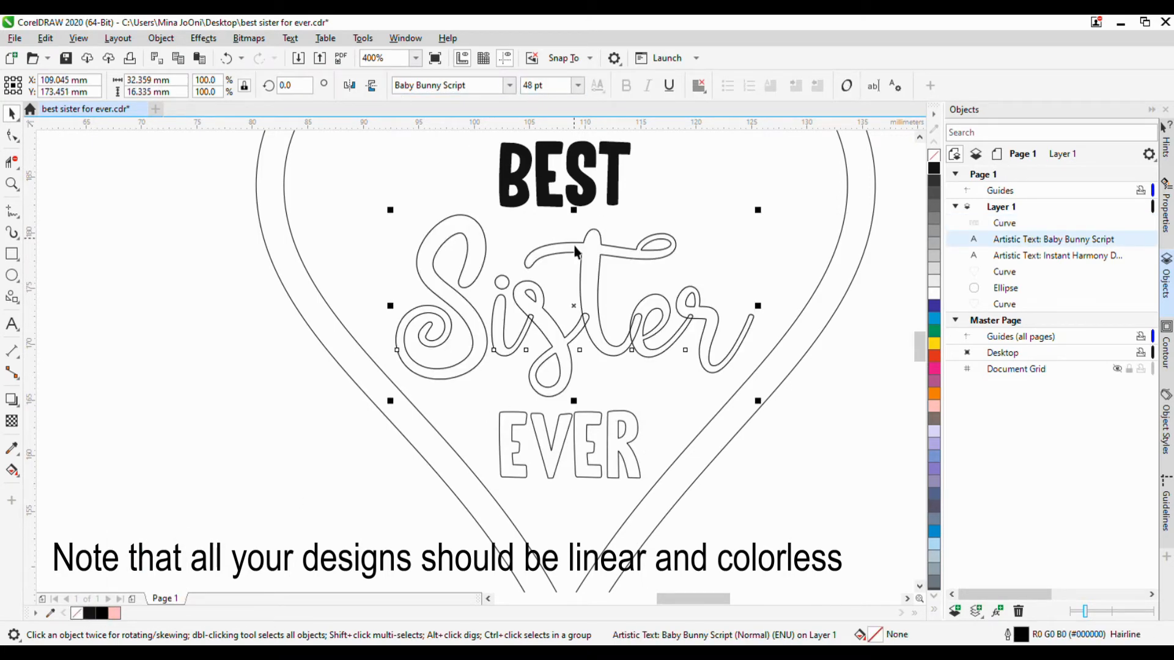
- Convert the outlined Sister text to curves
right_click(575, 250)
right_click(565, 330)
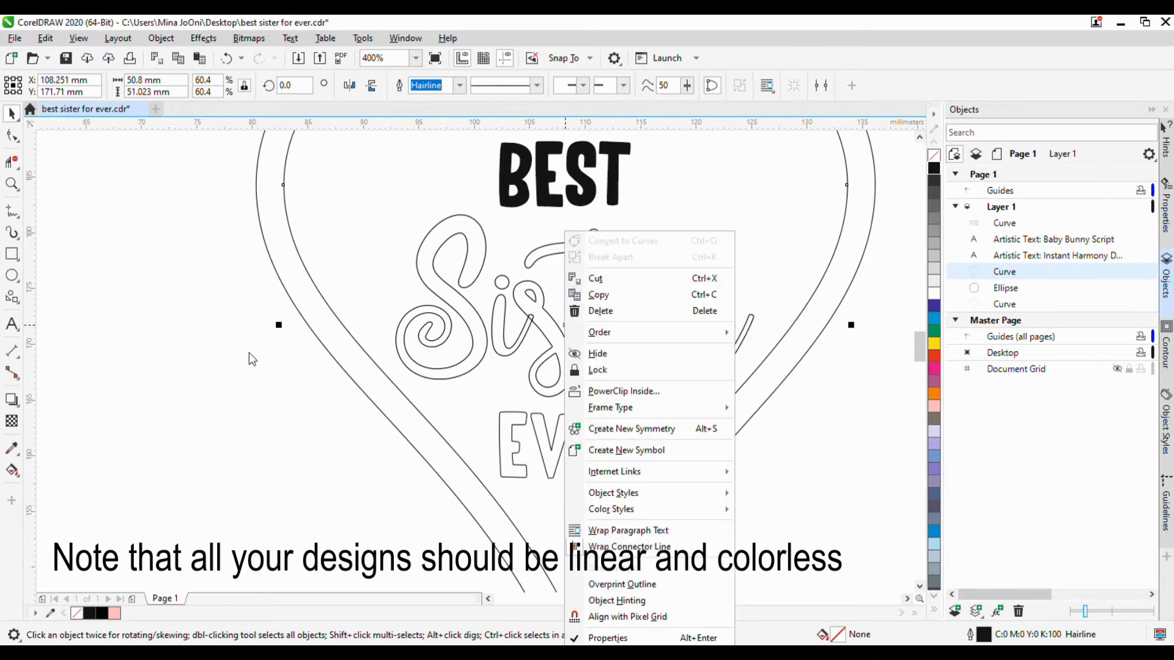
left_click(252, 359)
left_click(1000, 240)
right_click(574, 306)
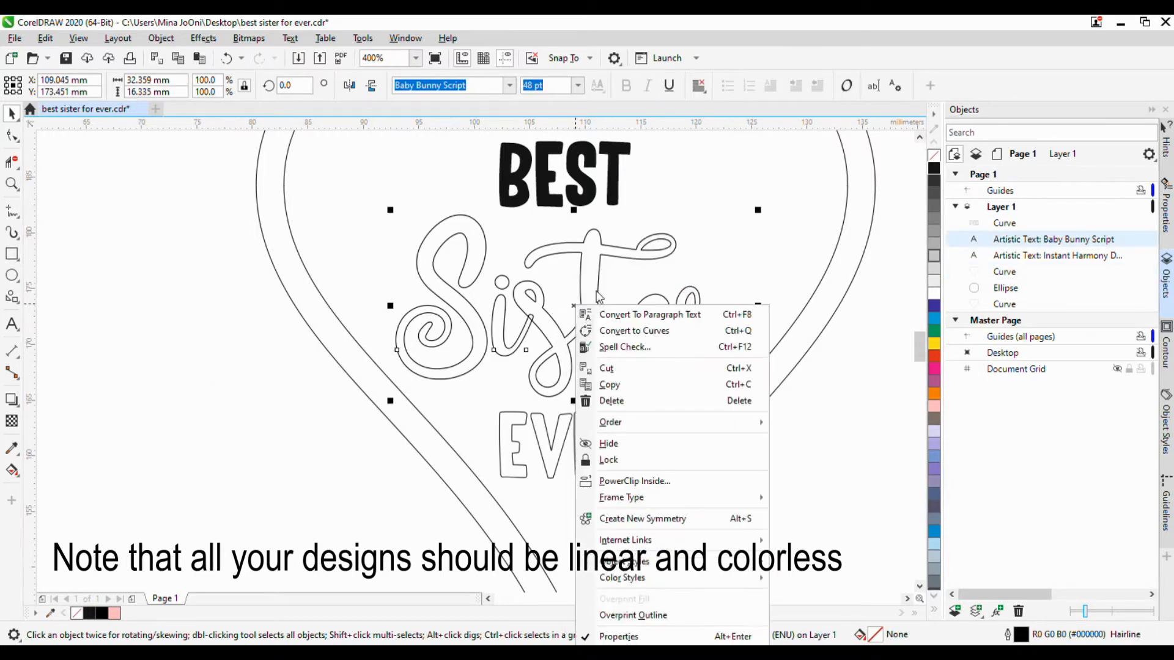
left_click(636, 328)
- Convert the BEST text to curves and give it a black Hairline outline with no fill
scroll(575, 340, "down", 2)
left_click(563, 272)
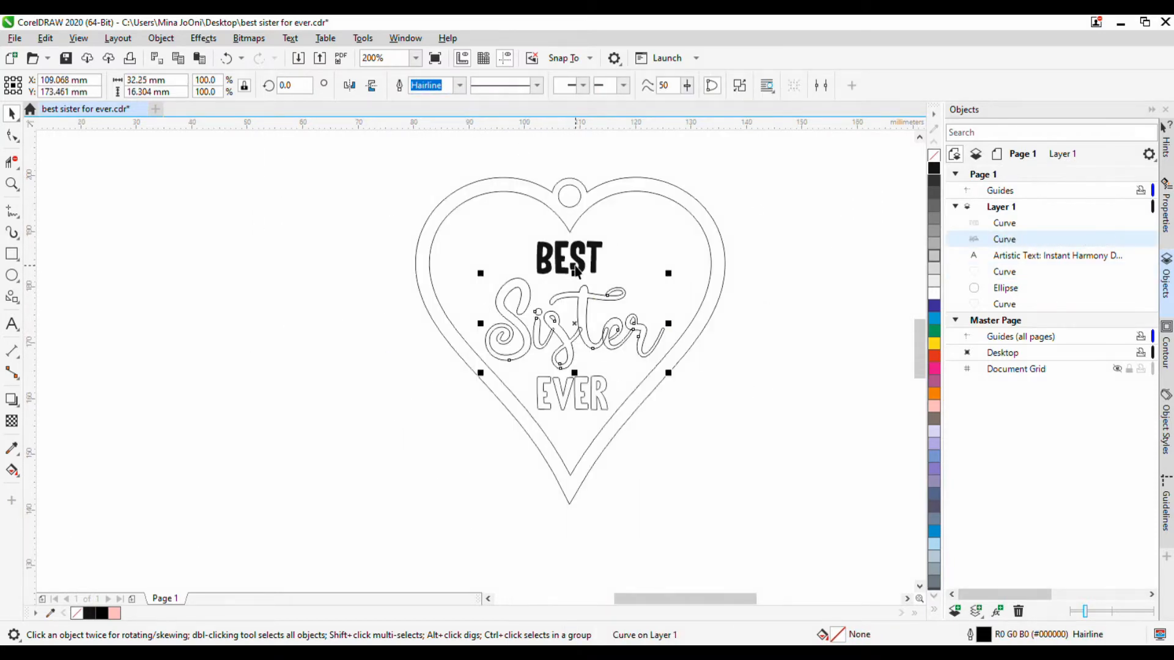
right_click(572, 262)
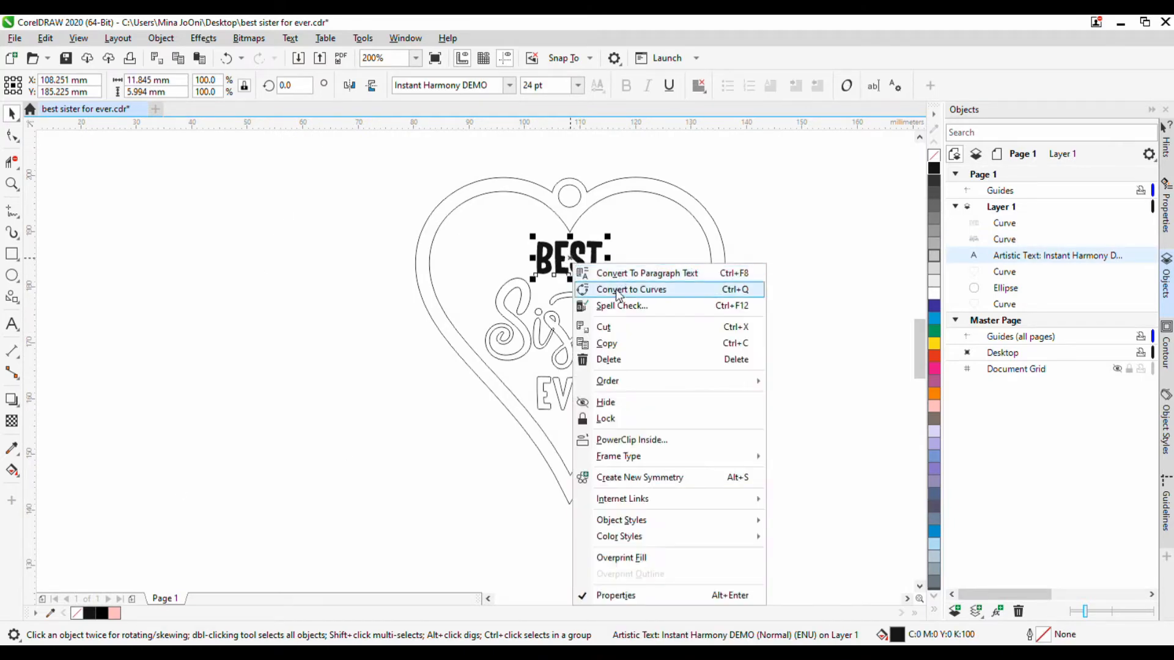
left_click(617, 289)
right_click(103, 613)
left_click(78, 613)
left_click(459, 85)
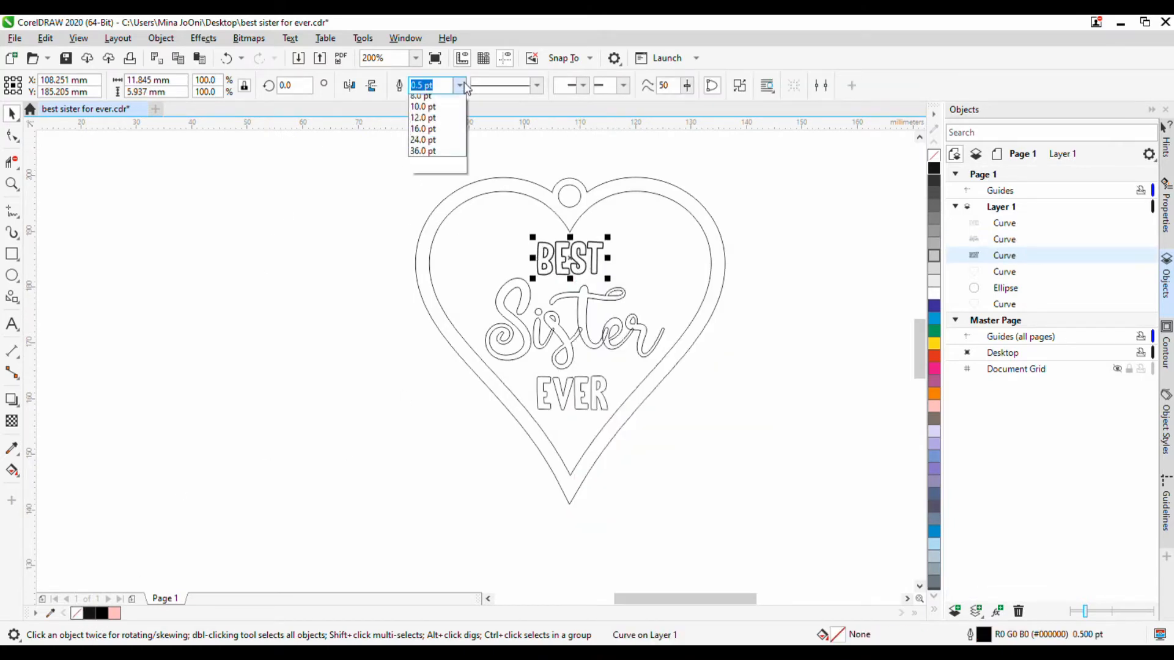
left_click(430, 102)
- Delete the overlapping segments in Sister where the i meets the s and the s meets the t
scroll(575, 259, "up", 2)
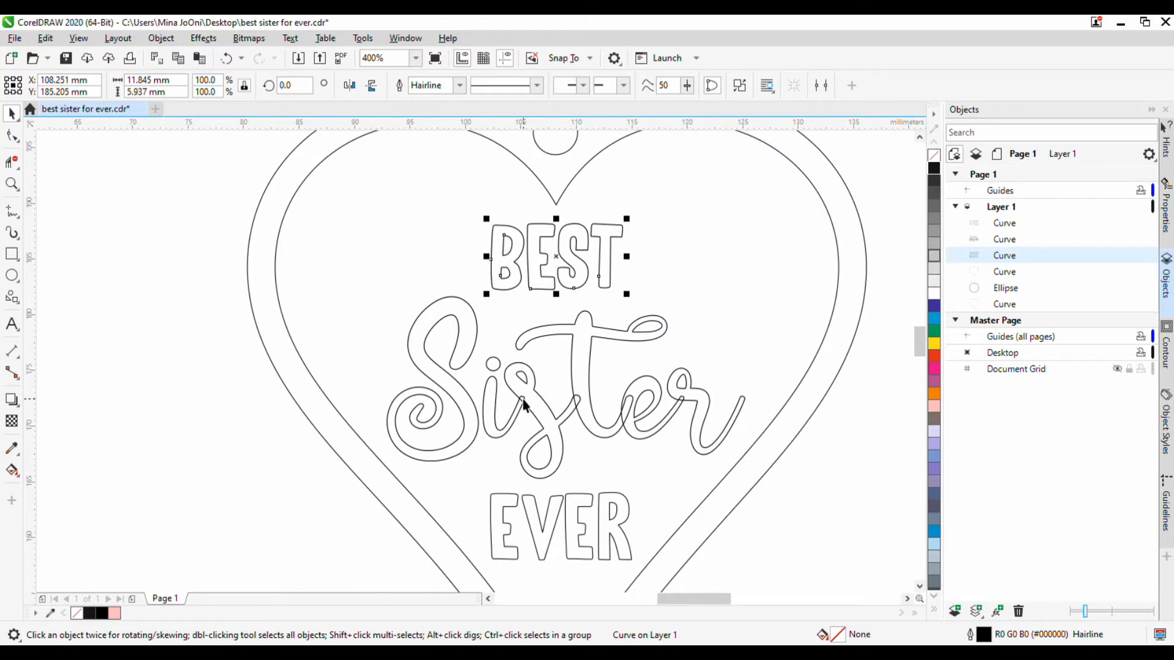
scroll(524, 404, "up", 6)
left_click(11, 162)
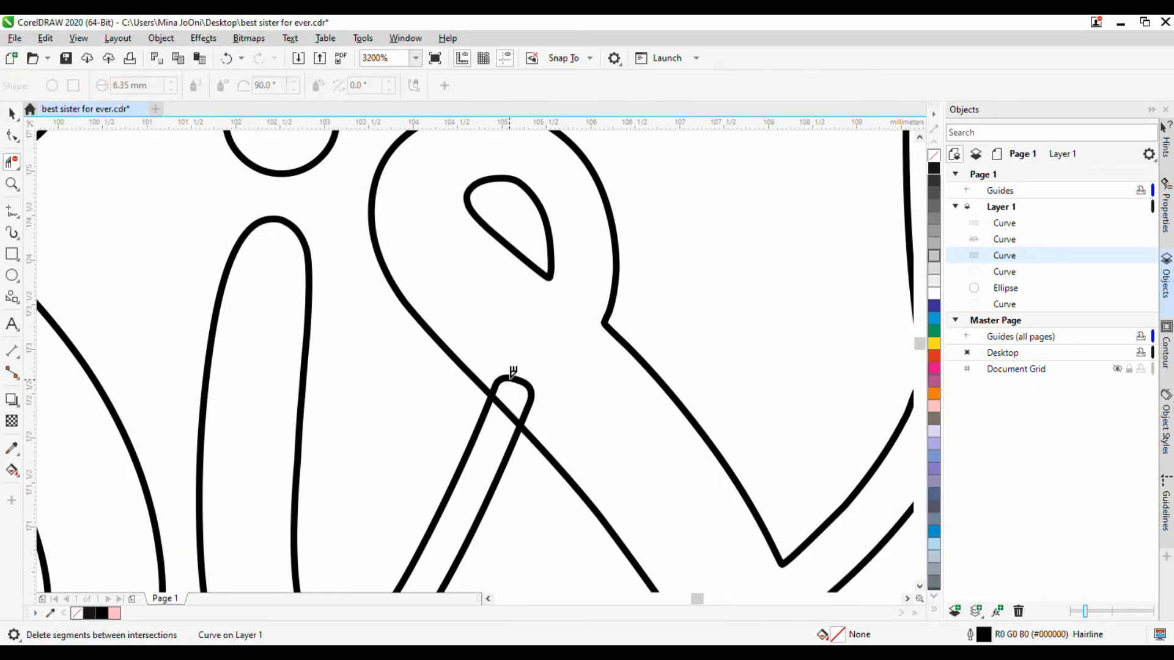
left_click(503, 410)
scroll(469, 400, "down", 2)
scroll(590, 402, "up", 2)
left_click(596, 362)
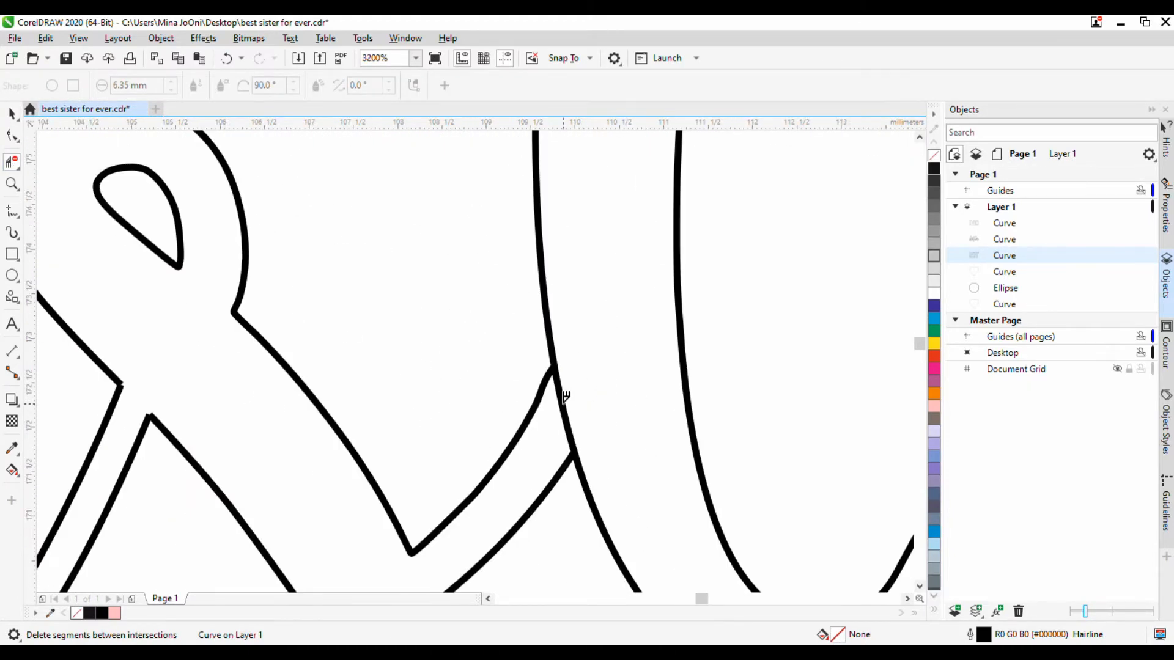
left_click(562, 401)
- Delete the overlapping segments in Sister where the t meets the e and the e meets the r
scroll(562, 403, "down", 2)
scroll(723, 397, "up", 2)
left_click(553, 354)
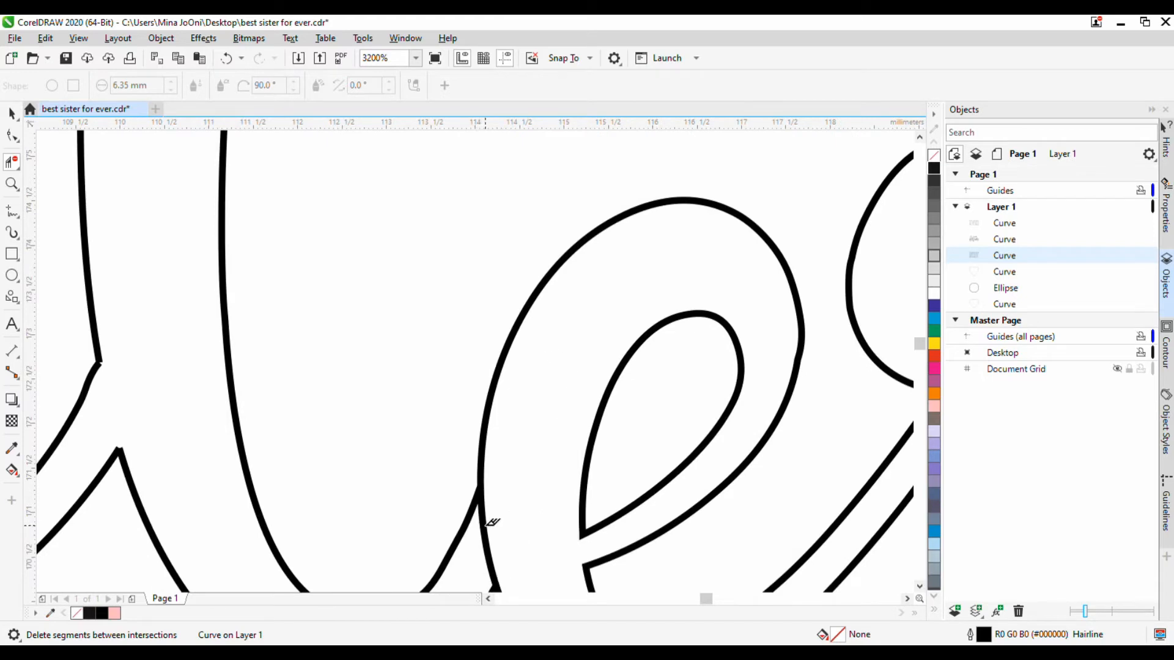
left_click(486, 522)
scroll(486, 523, "down", 2)
scroll(624, 395, "up", 2)
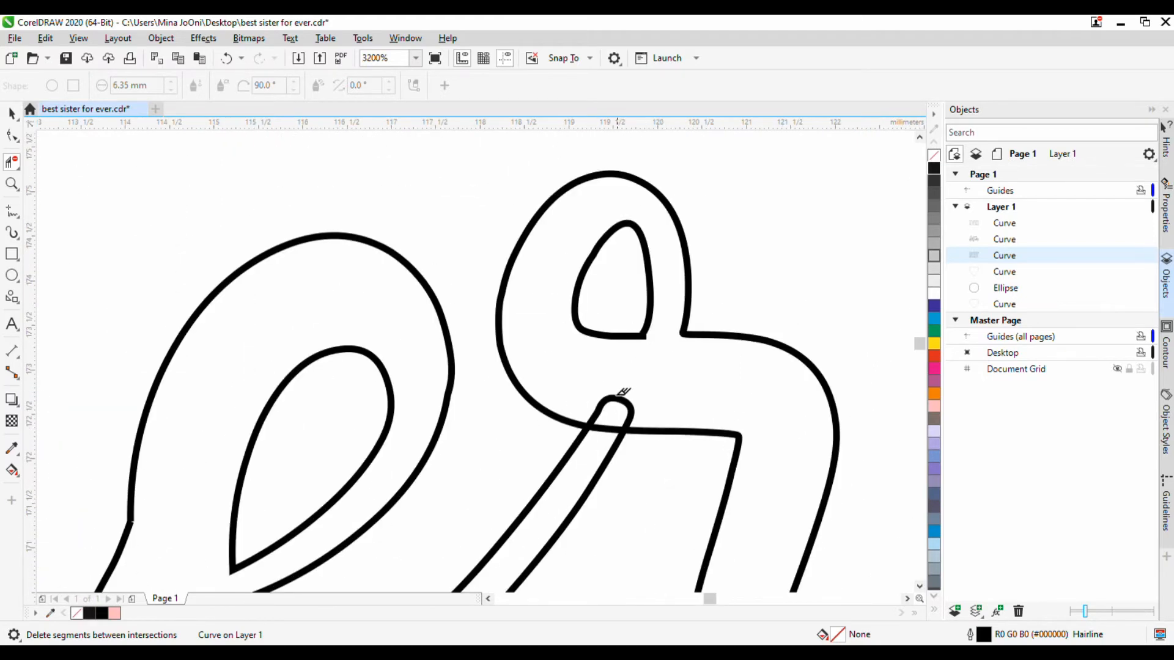
left_click(605, 421)
- Join both pairs of open end nodes where the i meets the s in Sister
scroll(605, 421, "down", 3)
scroll(235, 384, "up", 1)
left_click(13, 137)
scroll(521, 388, "up", 2)
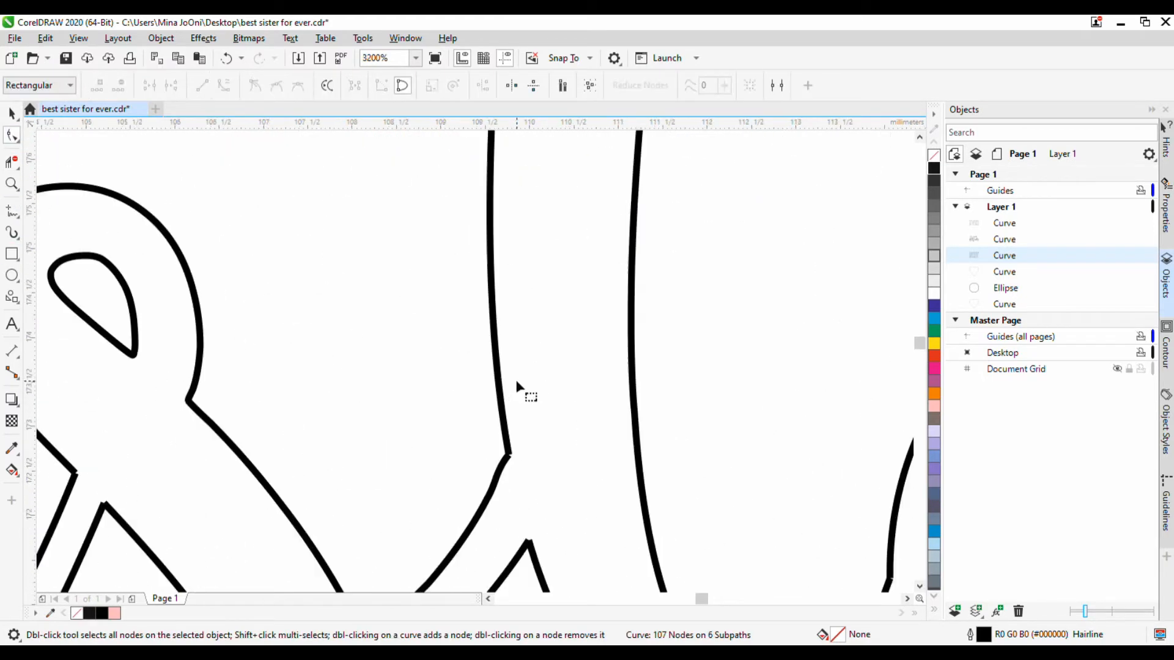
left_click(544, 424)
scroll(547, 421, "down", 2)
scroll(438, 438, "up", 2)
left_click_drag(432, 389, 342, 411)
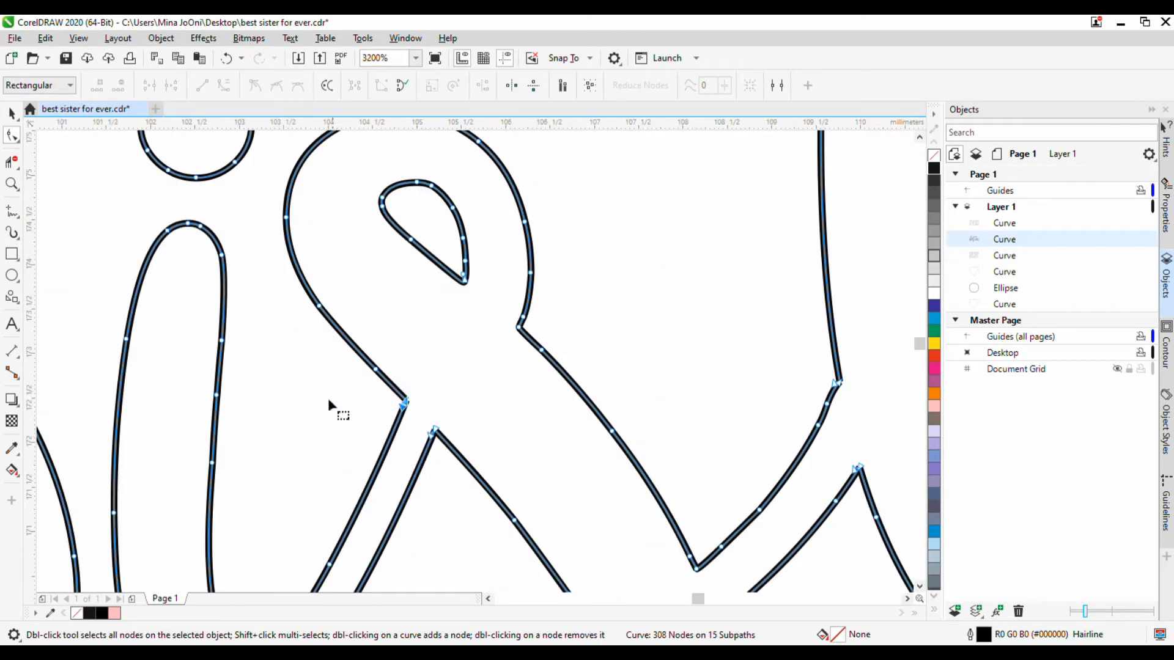
left_click(149, 85)
left_click_drag(469, 384, 422, 449)
left_click(150, 84)
- Join both pairs of open end nodes where the s meets the t in Sister
scroll(377, 331, "up", 1)
scroll(378, 330, "down", 2)
scroll(645, 369, "up", 1)
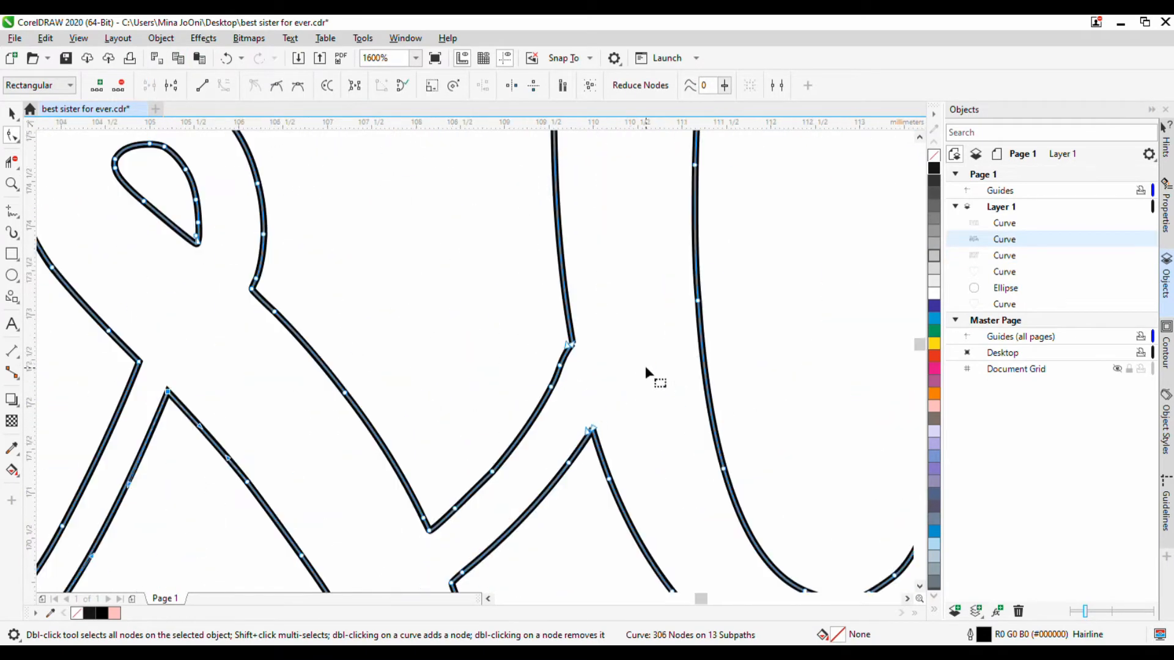
left_click_drag(616, 318, 540, 359)
left_click(149, 84)
left_click_drag(620, 396, 572, 451)
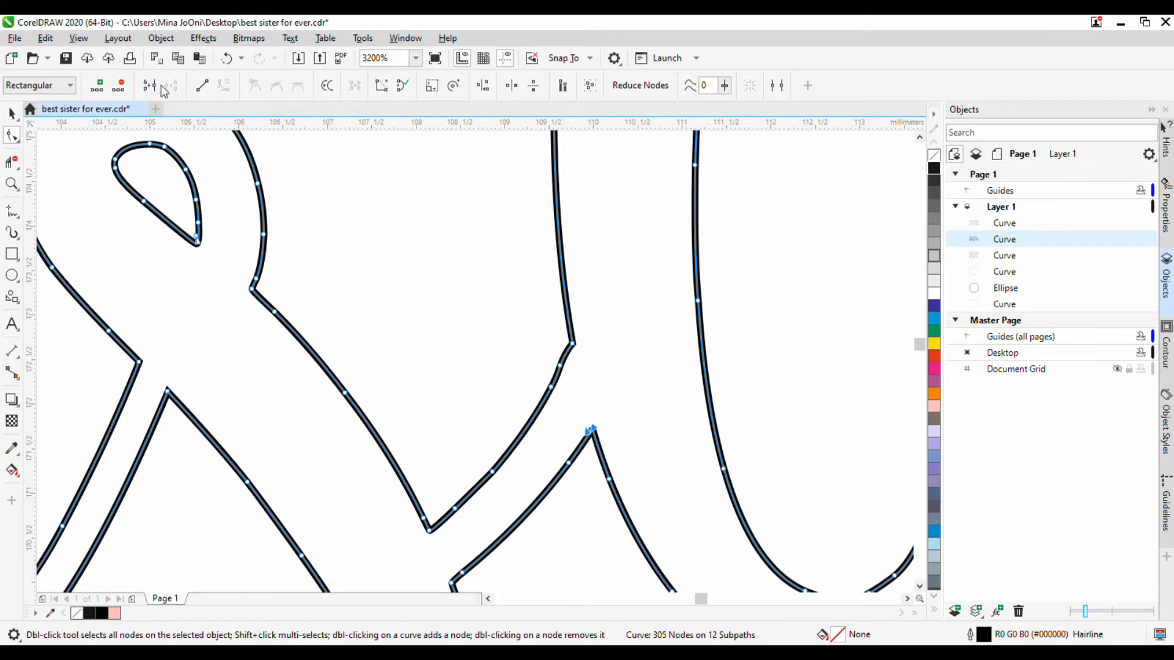
left_click(149, 85)
- Join both pairs of open end nodes where the t meets the e in Sister
scroll(463, 390, "down", 3)
scroll(551, 417, "up", 3)
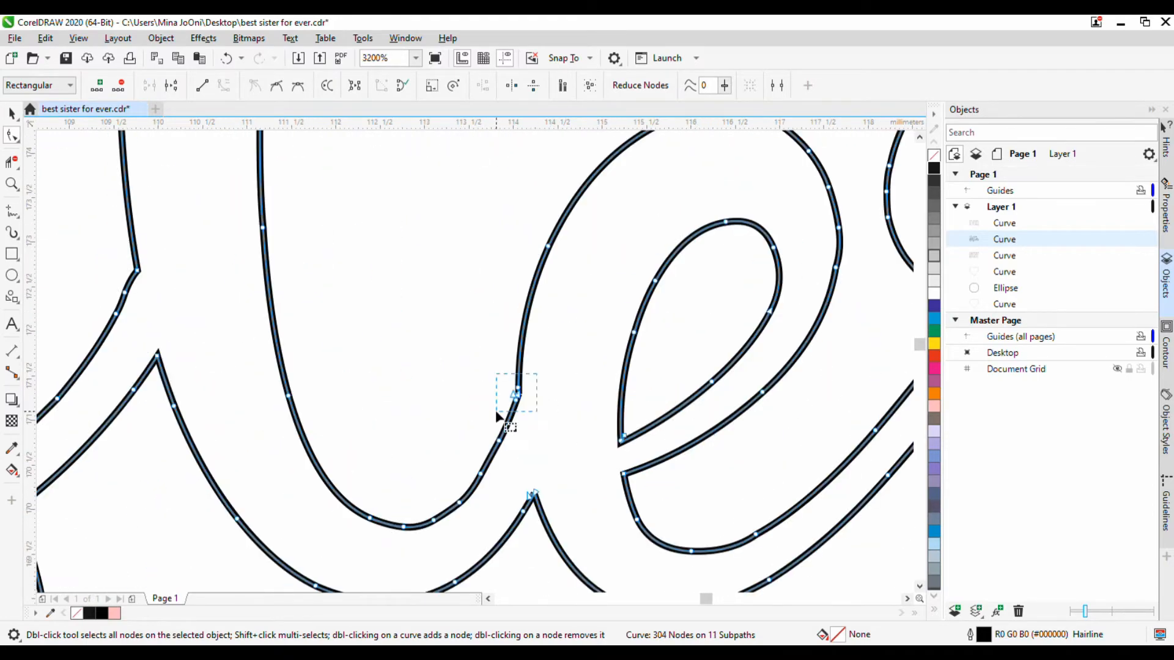
mouse_move(497, 414)
left_mouse_down()
mouse_move(530, 381)
mouse_move(433, 422)
left_mouse_up()
scroll(451, 292, "down", 1)
scroll(498, 391, "up", 2)
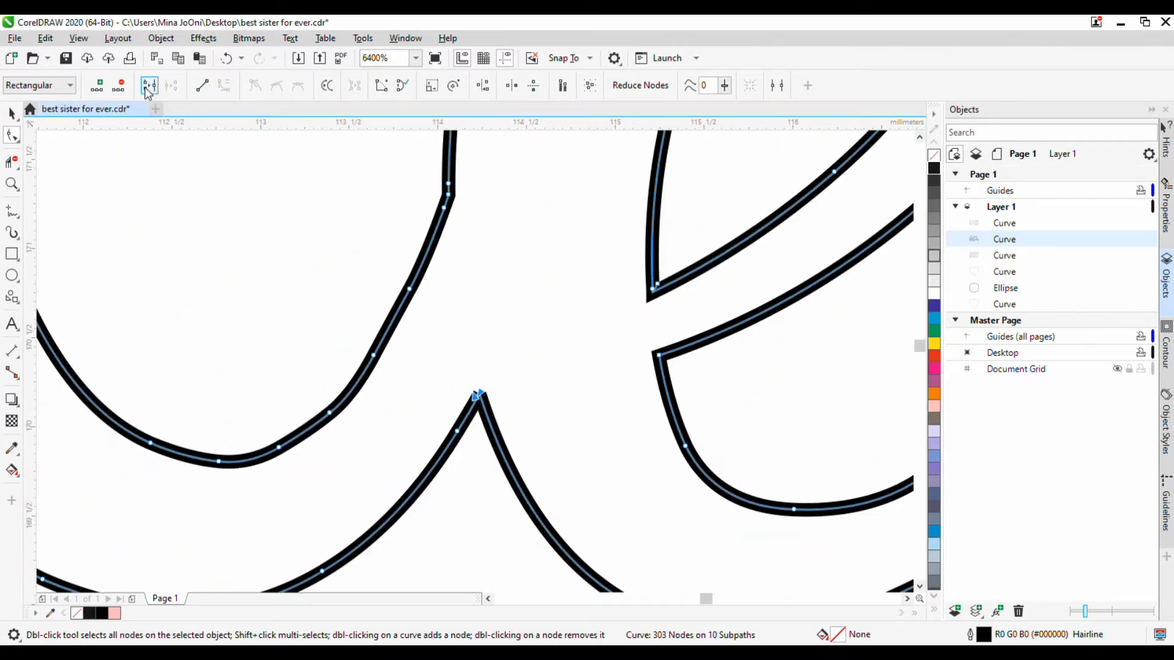
left_click(149, 85)
- Join both pairs of open end nodes where the e meets the r in Sister
scroll(328, 317, "down", 2)
scroll(584, 223, "up", 2)
scroll(612, 245, "up", 3)
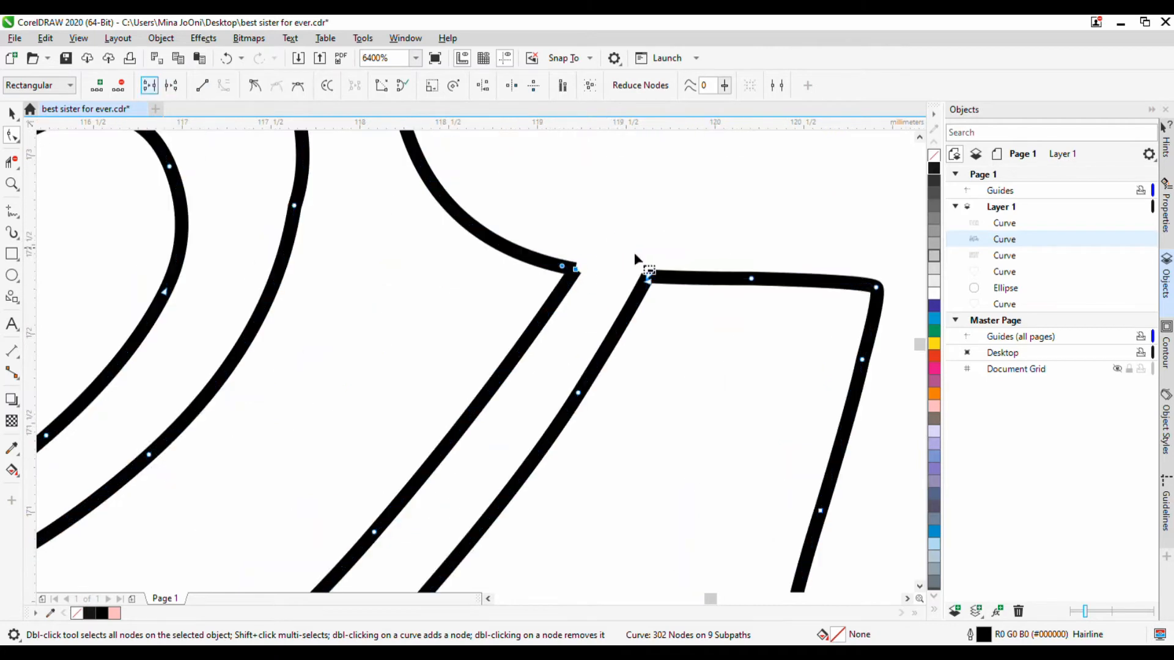
scroll(521, 283, "down", 7)
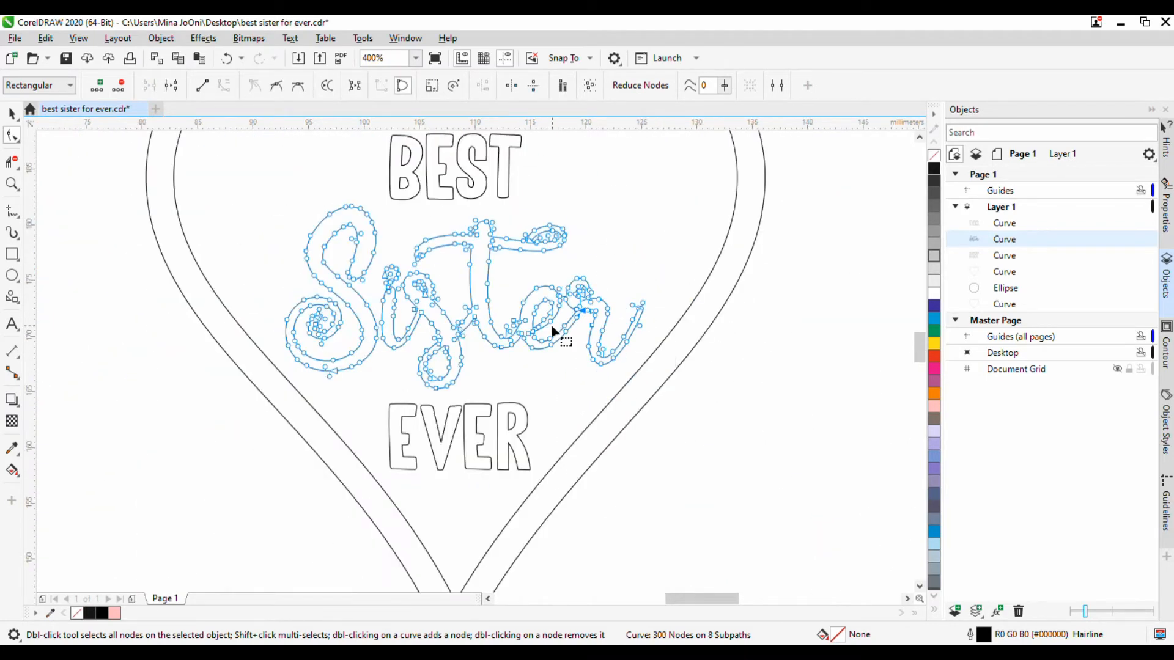
key("Delete")
- Reduce the nodes of the BEST curve and of the EVER curve
left_click(500, 263)
scroll(496, 268, "up", 1)
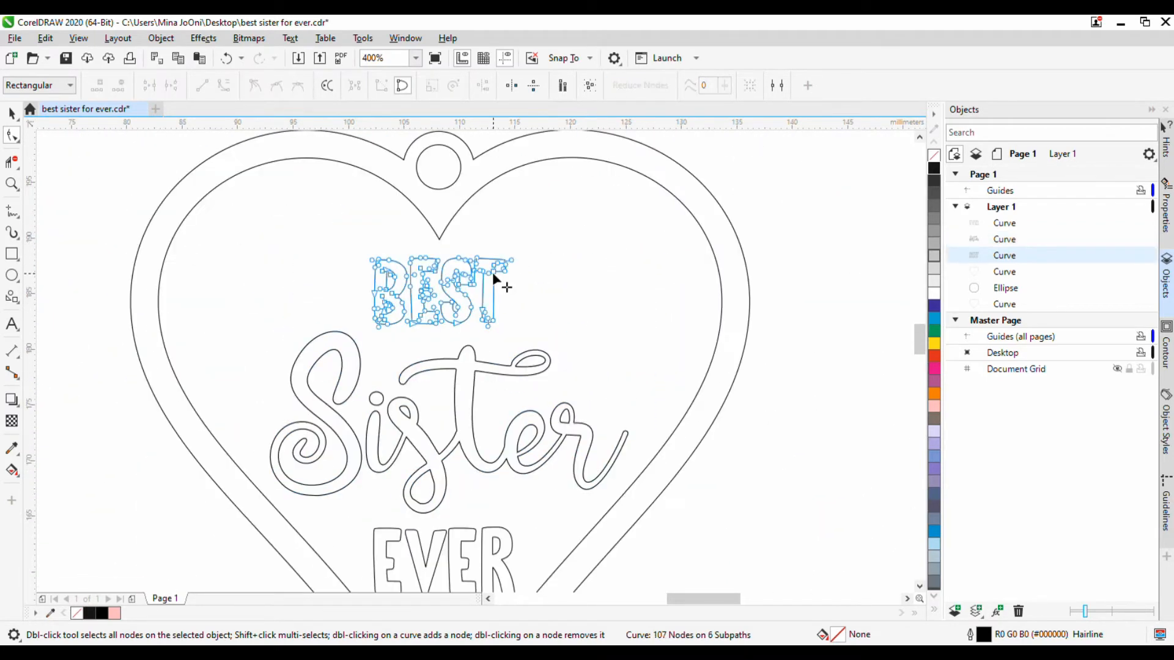
scroll(459, 306, "down", 2)
scroll(489, 391, "up", 3)
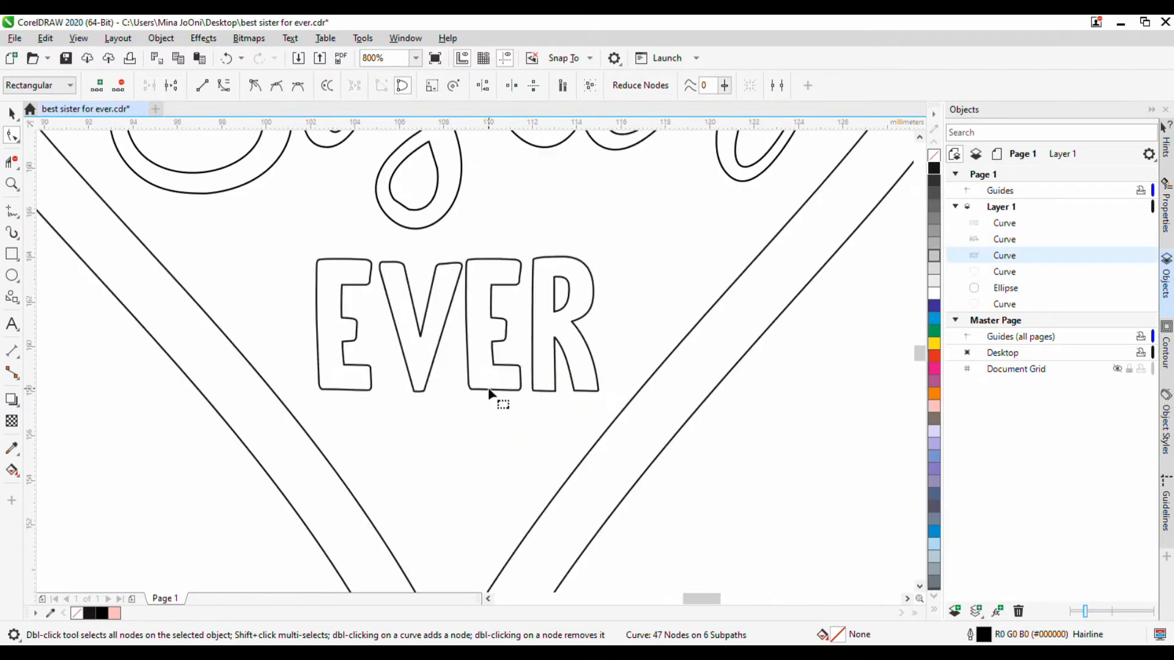
left_click(492, 391)
left_click_drag(603, 348, 611, 247)
left_click(640, 85)
scroll(550, 287, "down", 1)
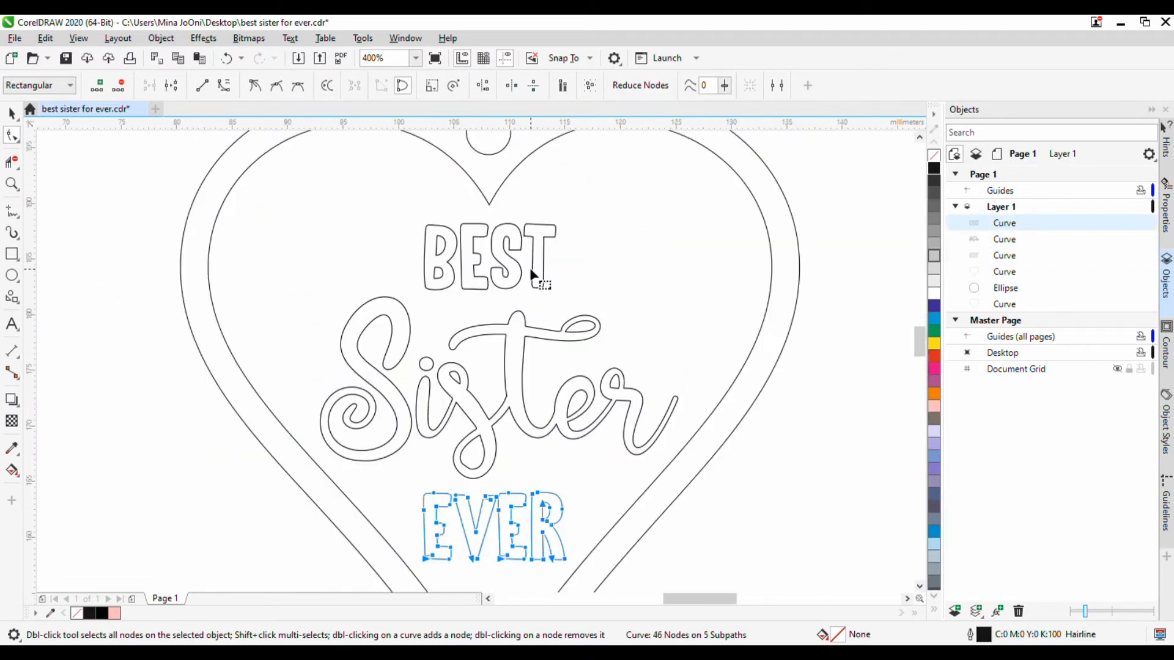
- Select all the curves and the hole ellipse on Layer 1 and combine them into one curve
left_click(12, 114)
left_click(445, 367)
scroll(458, 361, "down", 1)
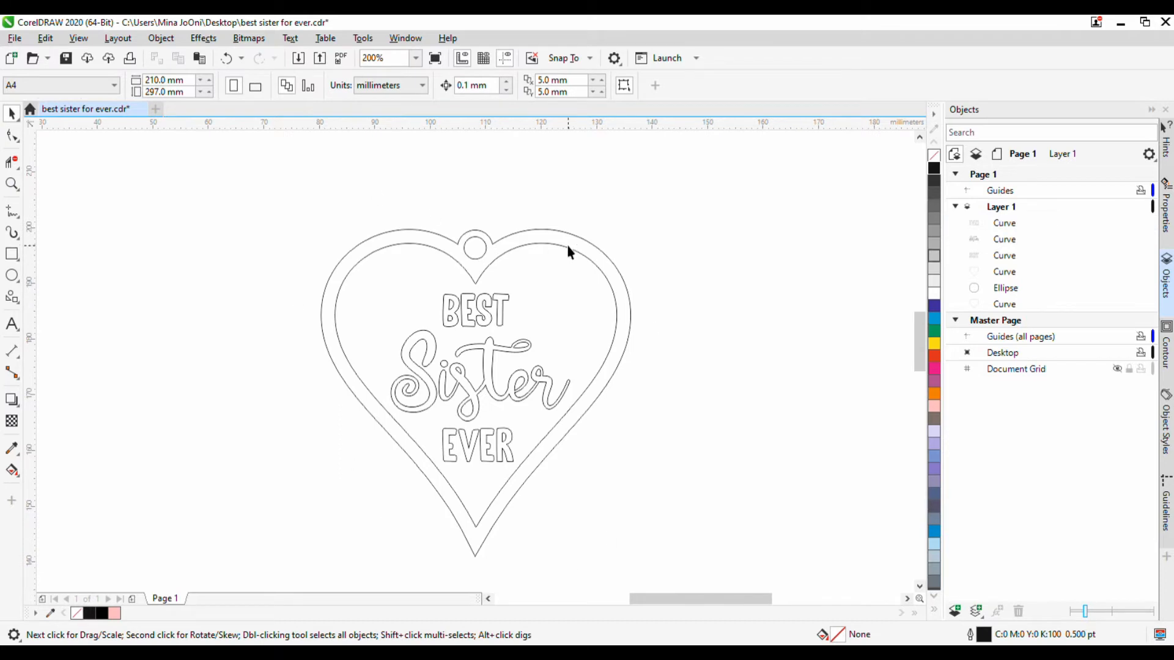
left_click(1012, 228)
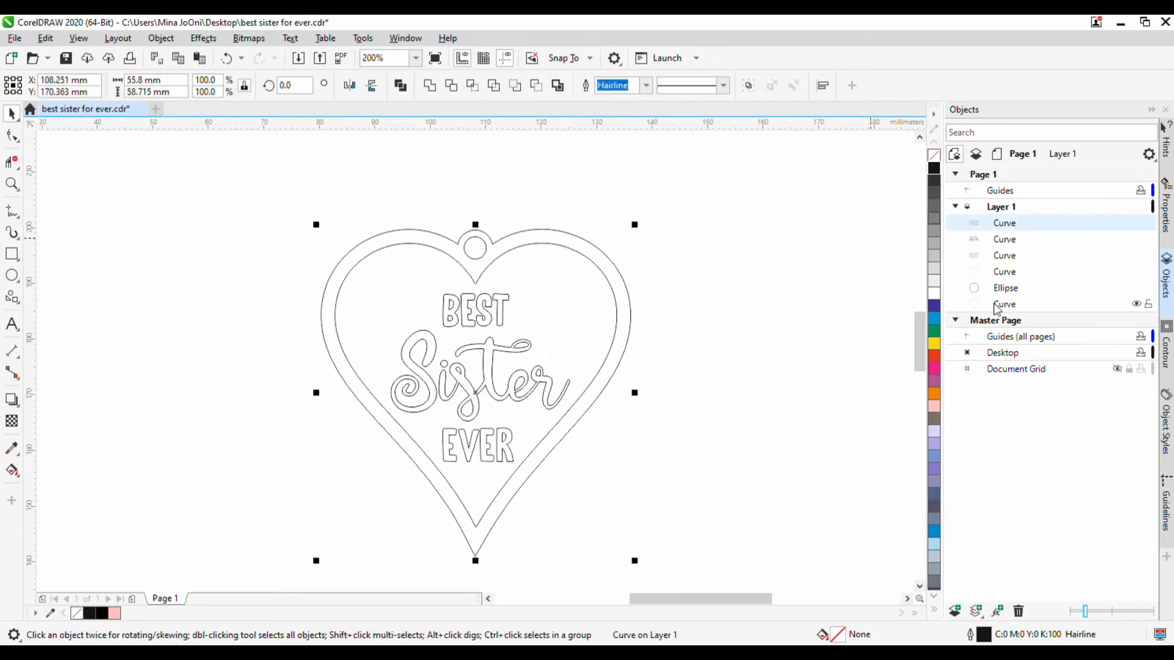
left_click(1003, 304, "shift")
key("ctrl+l")
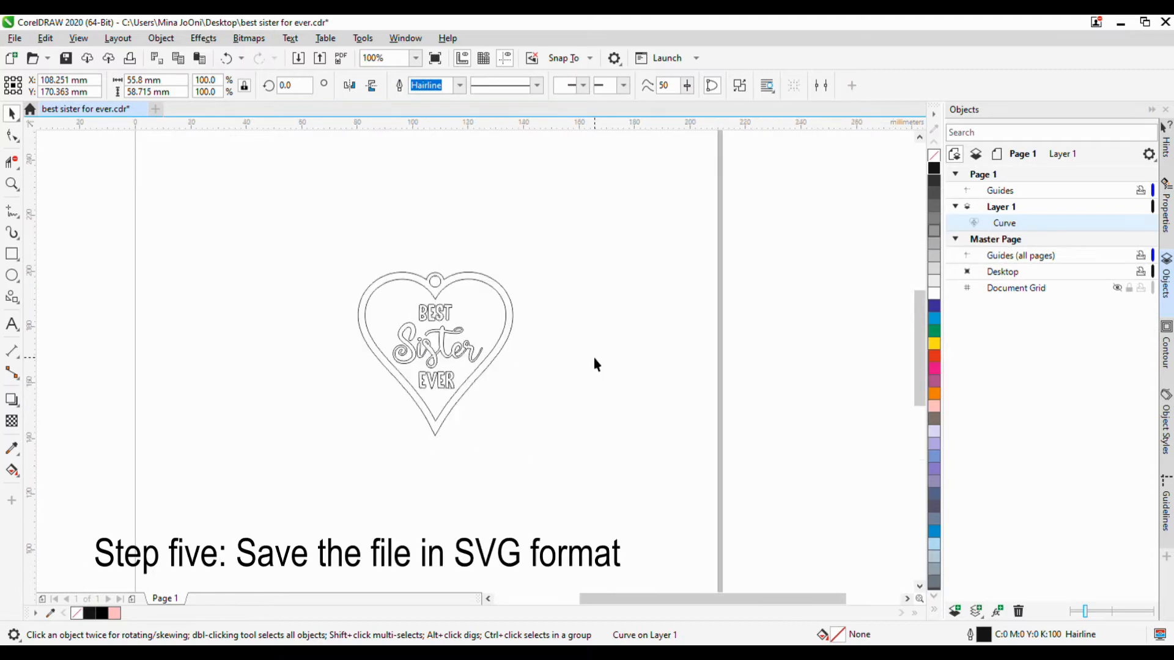
- Save the keychain drawing in SVG format, using SVG 1.1 compatibility and Unicode - UTF-8 encoding
left_click(597, 364)
left_click(14, 38)
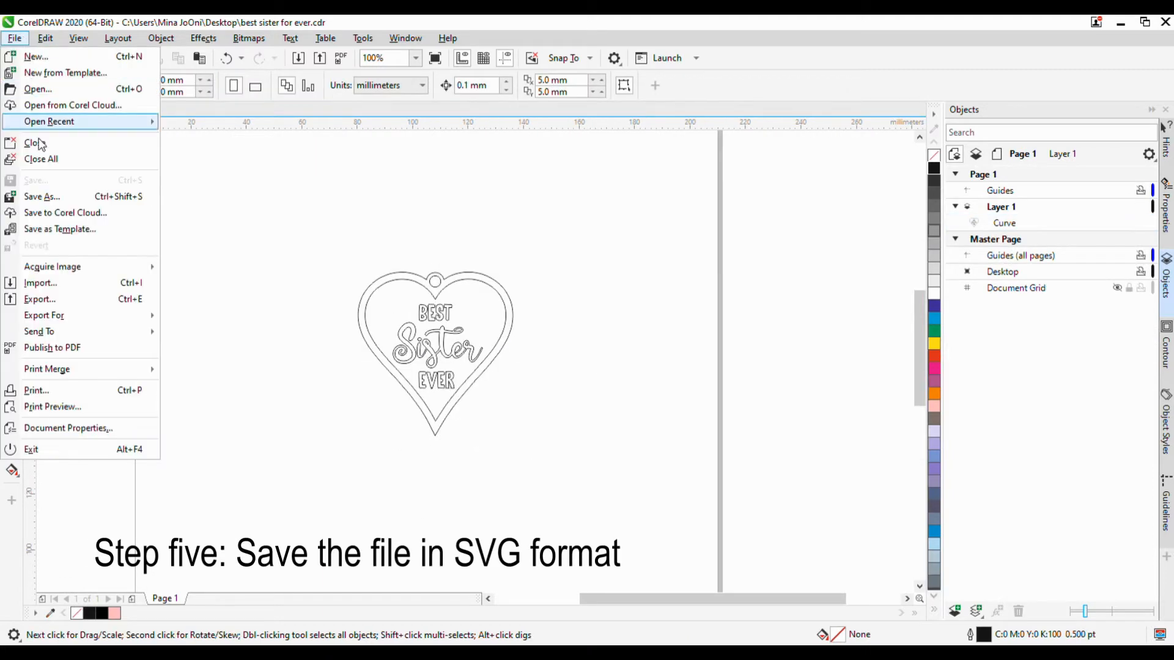
left_click(49, 202)
left_click(304, 489)
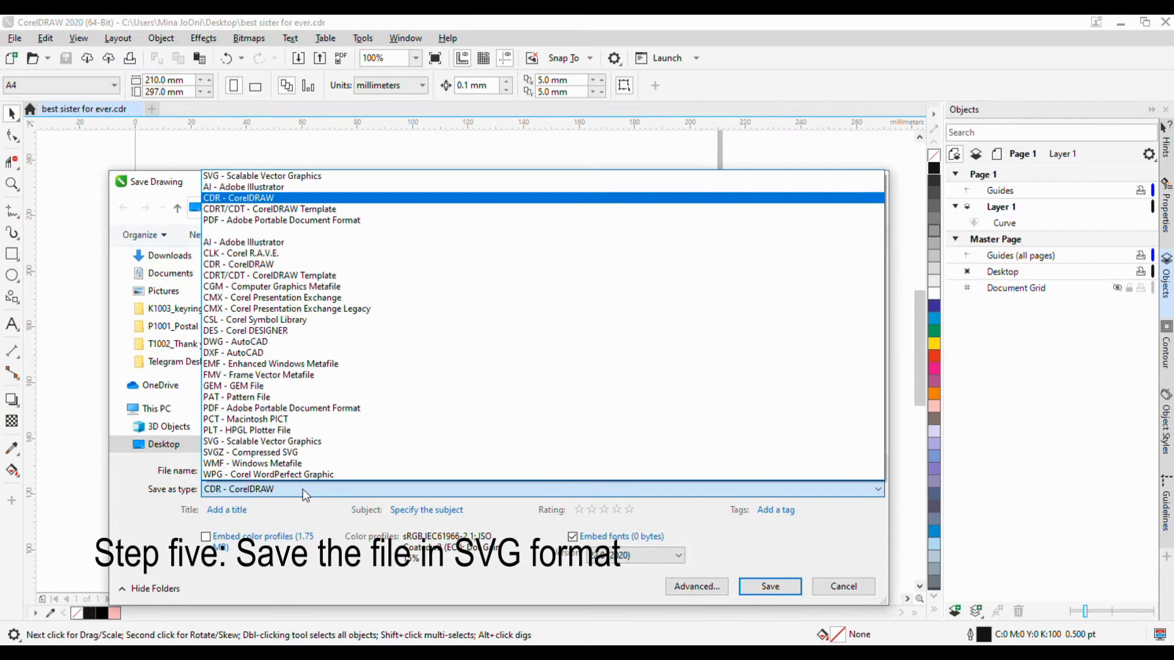
left_click(247, 442)
left_click(742, 543)
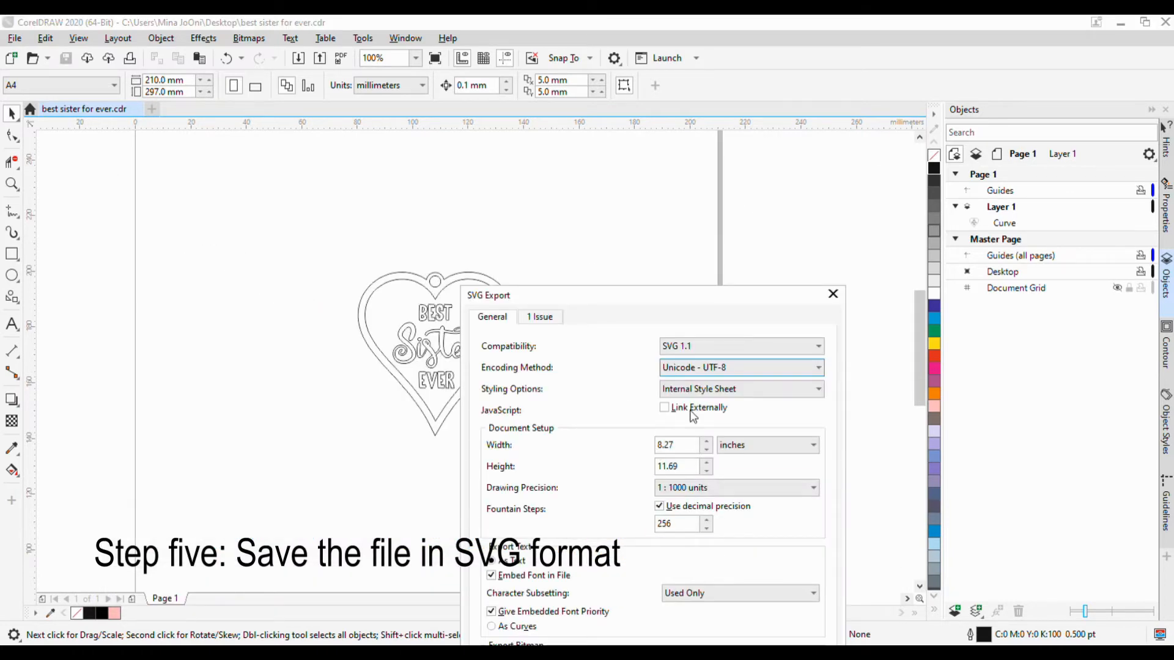
left_click_drag(772, 296, 786, 108)
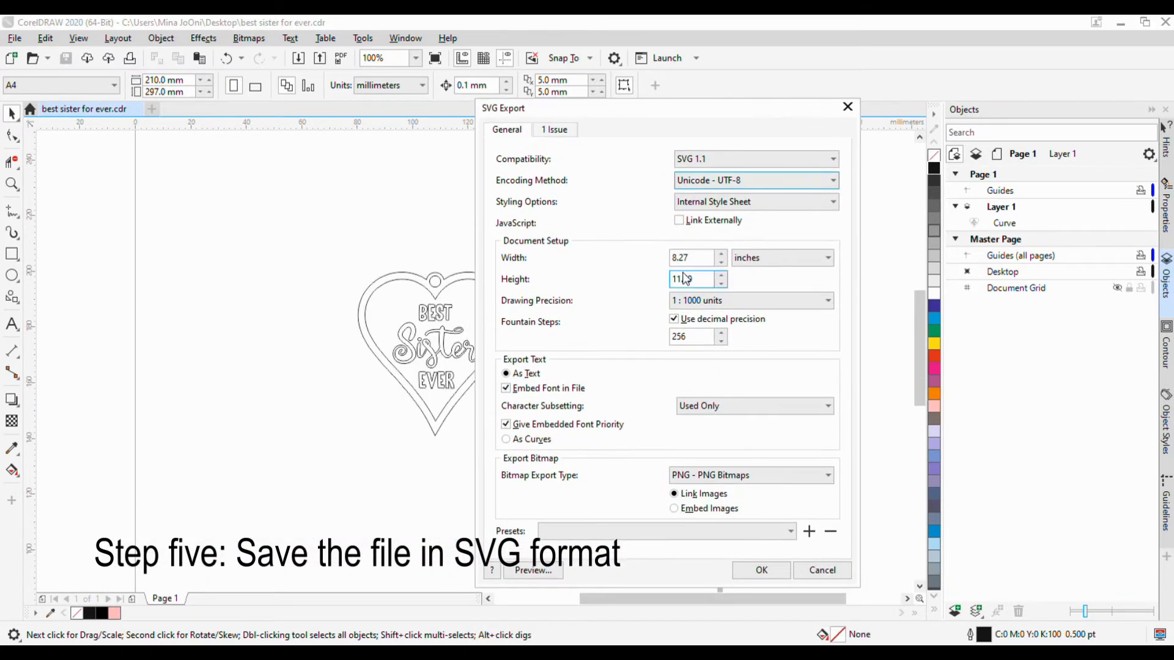
left_click(759, 569)
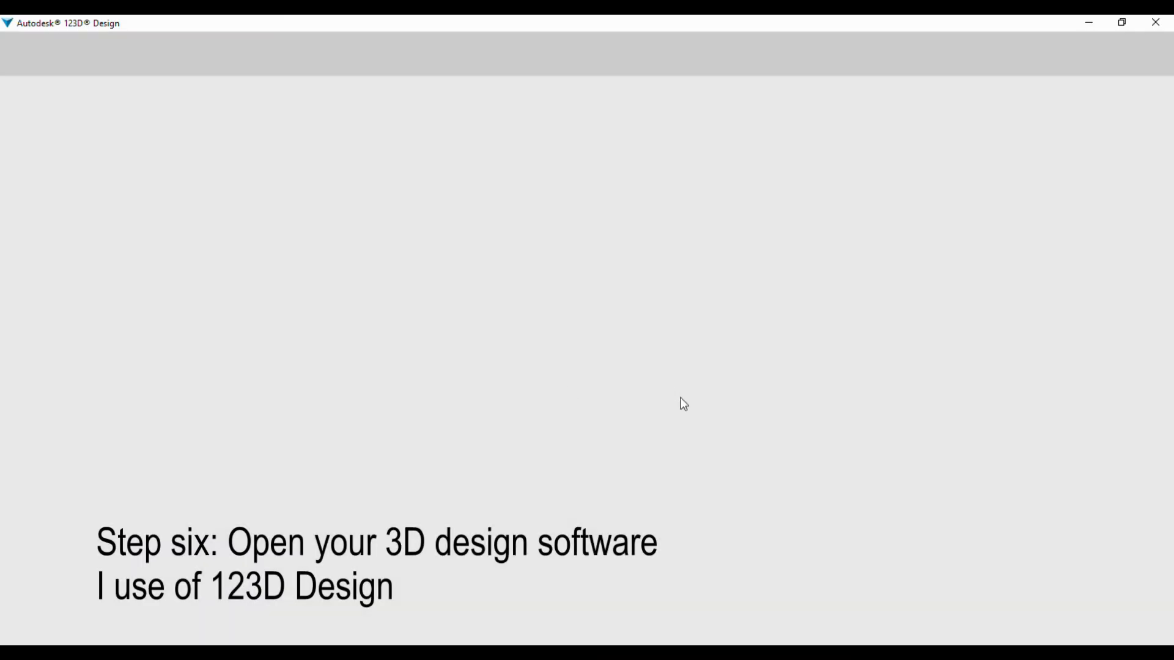
- In Autodesk 123D Design, import "best sister for ever" from the Desktop as an SVG sketch and place it
left_click(111, 73)
mouse_move(66, 218)
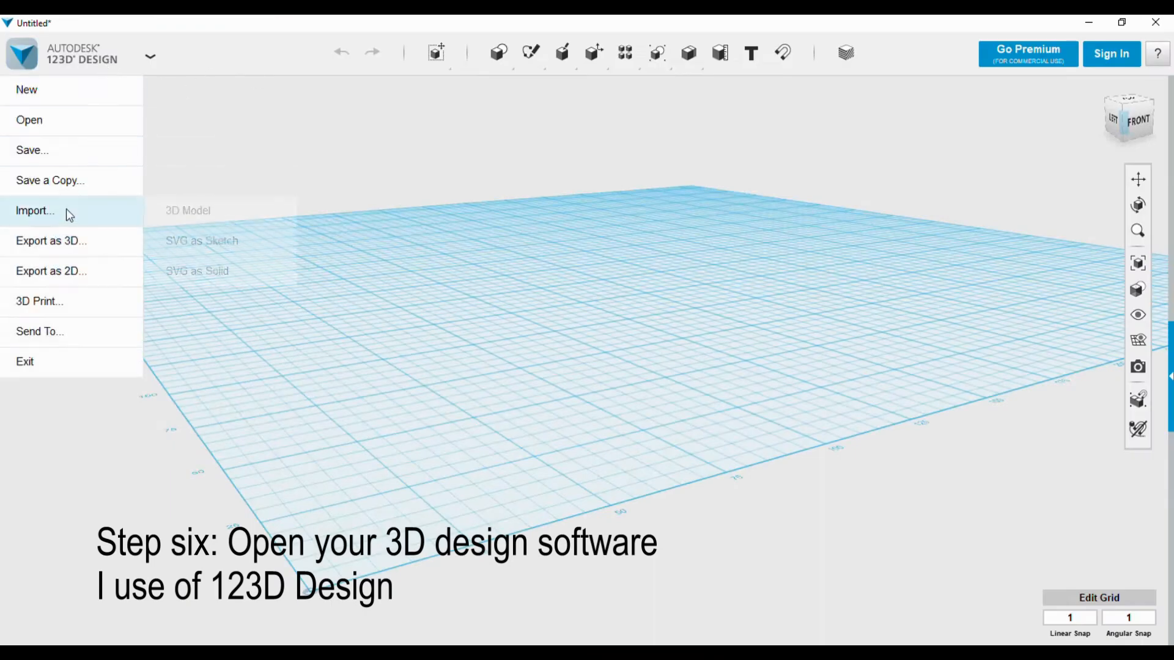
left_click(231, 254)
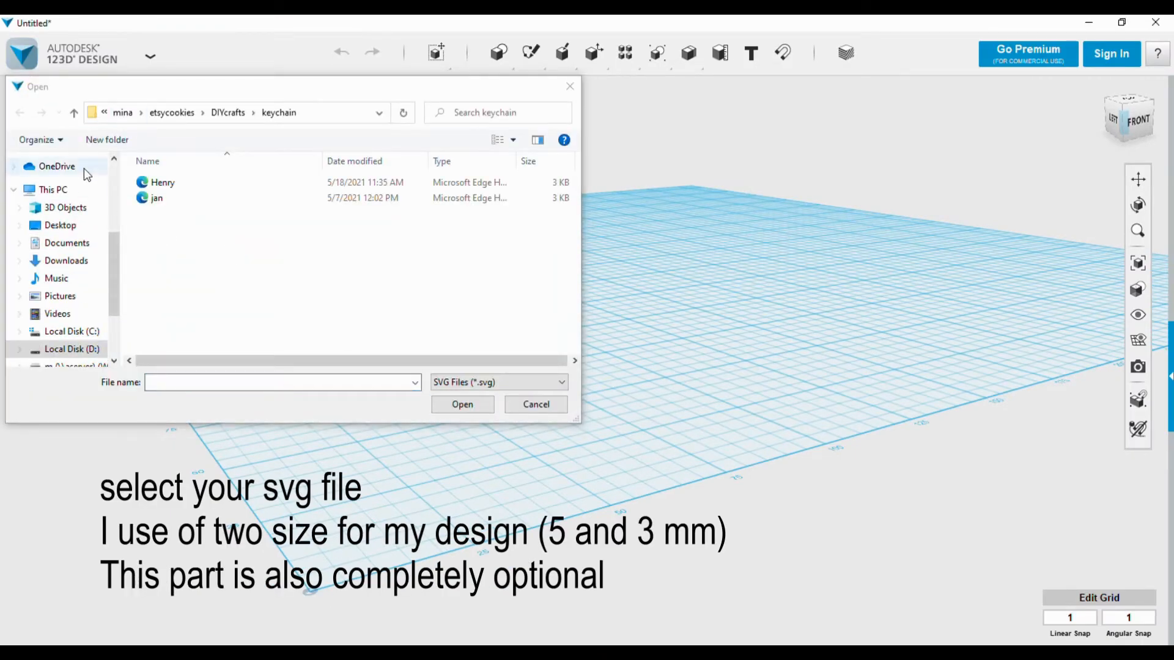
scroll(80, 184, "up", 5)
left_click(60, 189)
left_click(160, 208)
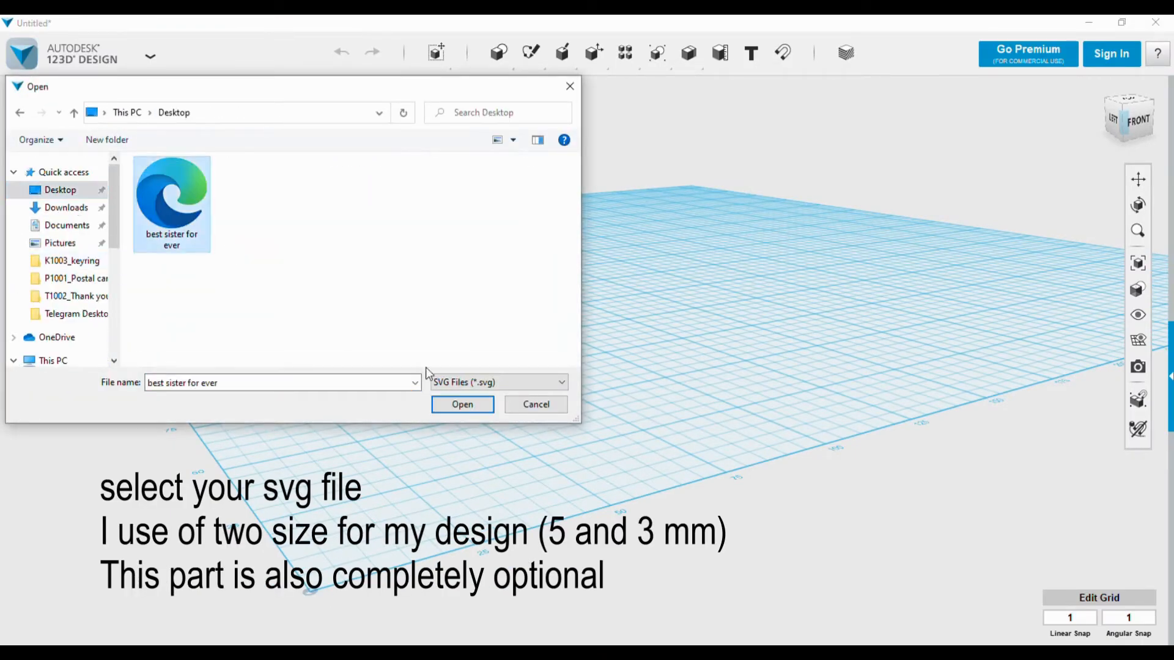
left_click(446, 406)
left_click(668, 448)
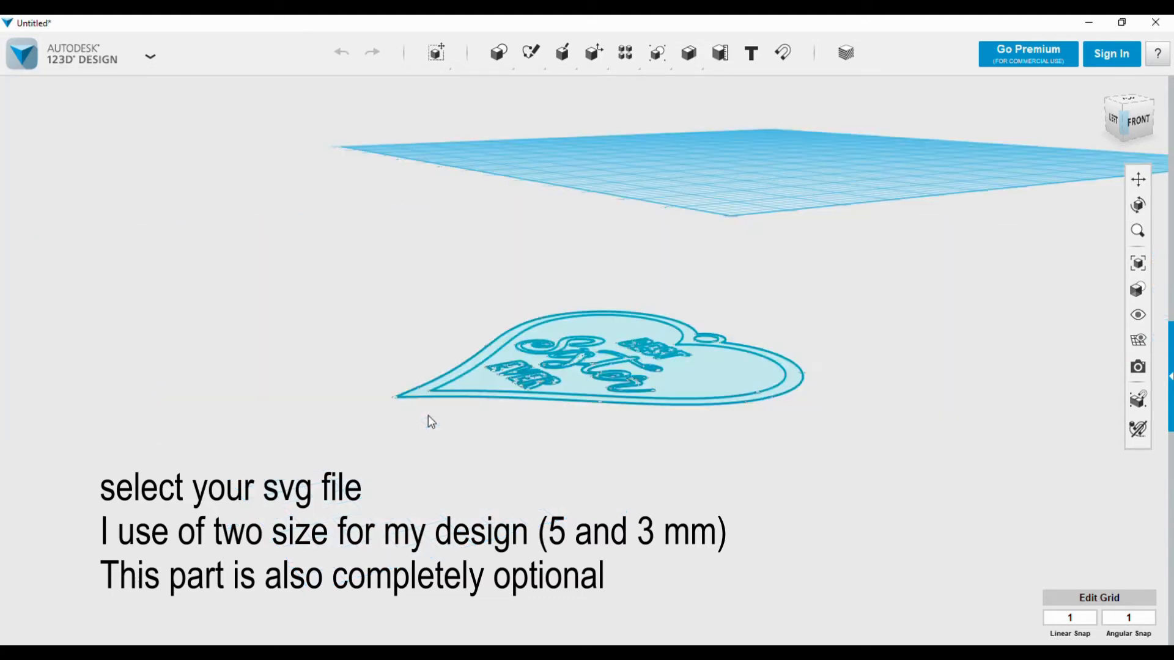
- Select the heart's outer border, the BEST letters and every part of the word Sister as profiles for extrusion
left_click(1130, 104)
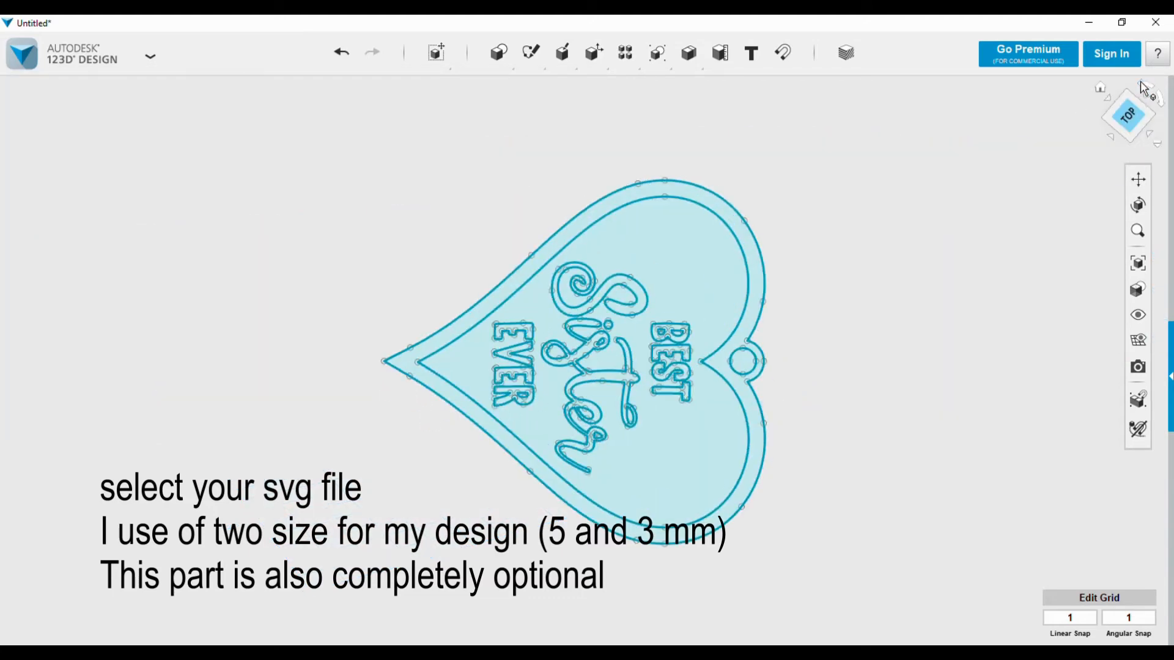
left_click(688, 194)
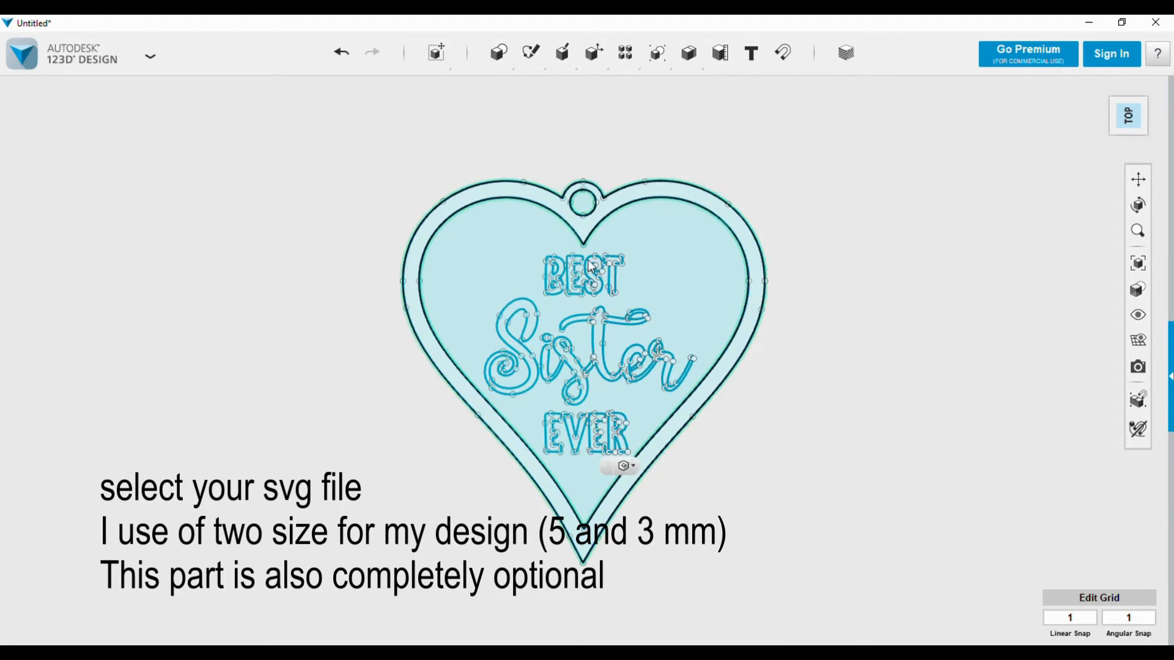
scroll(561, 287, "up", 2)
scroll(557, 284, "up", 4)
left_click(557, 285)
left_click(593, 262)
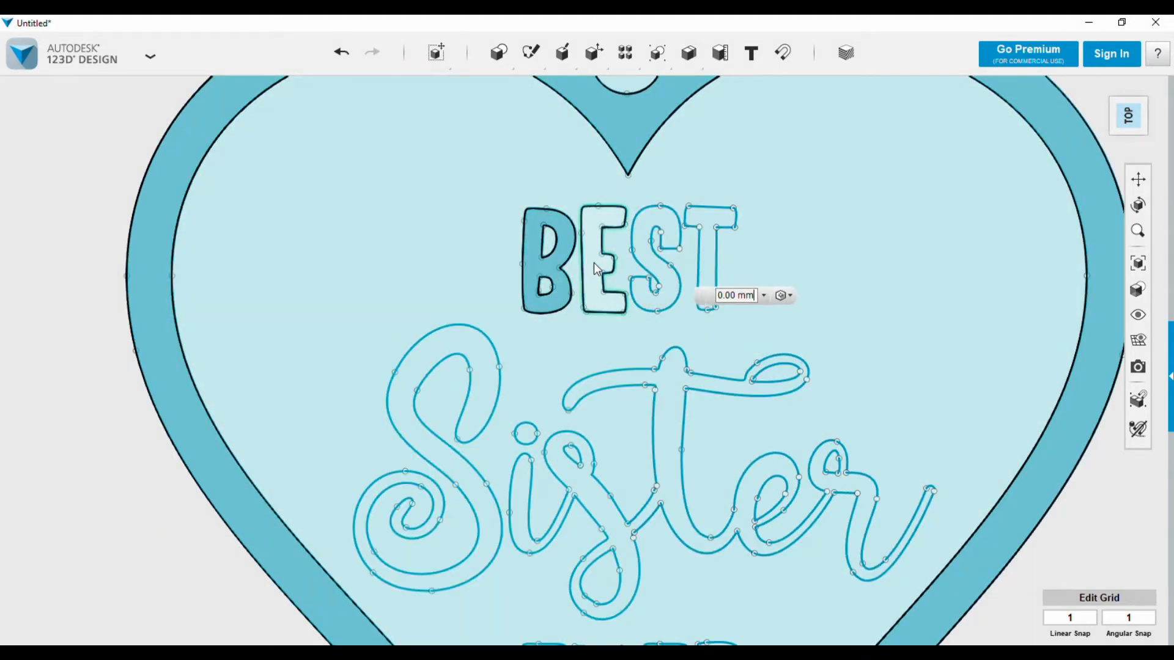
left_click(644, 255)
left_click(706, 241)
left_click(679, 376)
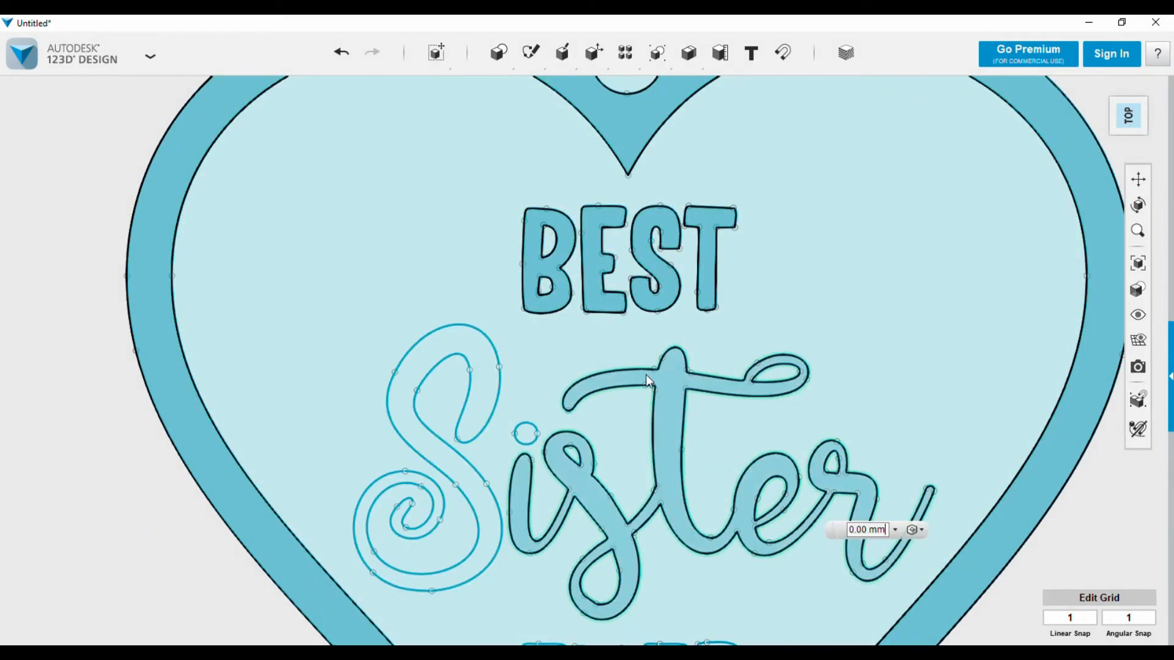
left_click(486, 383)
left_click(527, 434)
- Add the four EVER letters to the selected profiles and extrude them all by 5 mm
scroll(629, 369, "down", 2)
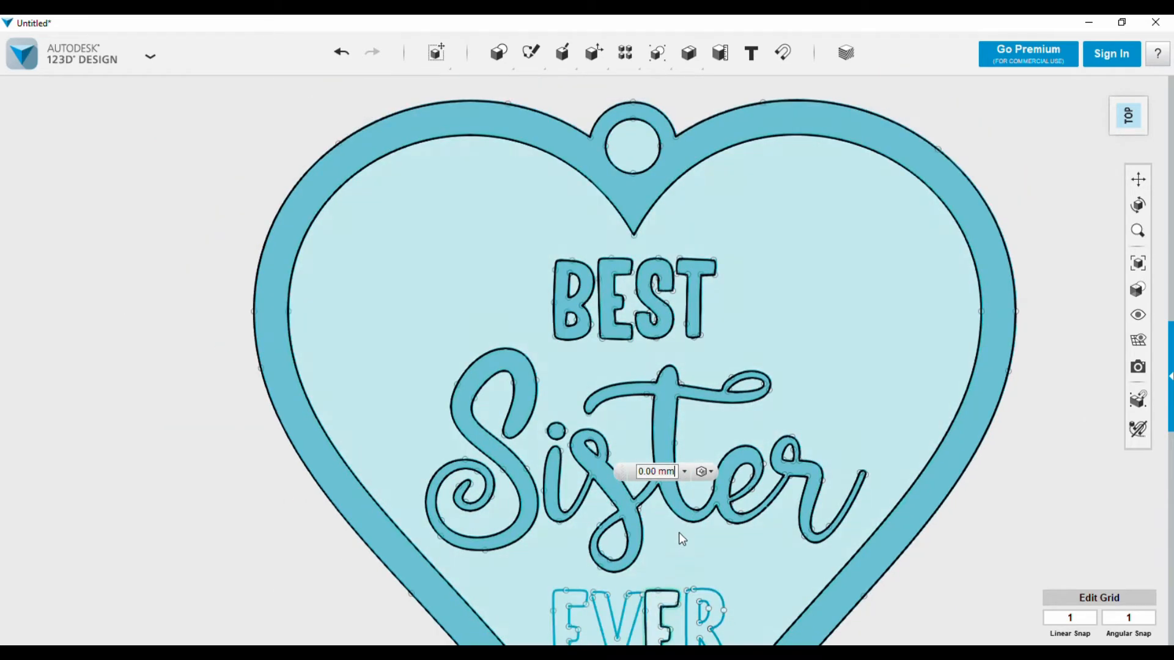
scroll(678, 532, "down", 2)
scroll(865, 586, "down", 2)
left_click_drag(865, 587, 863, 555)
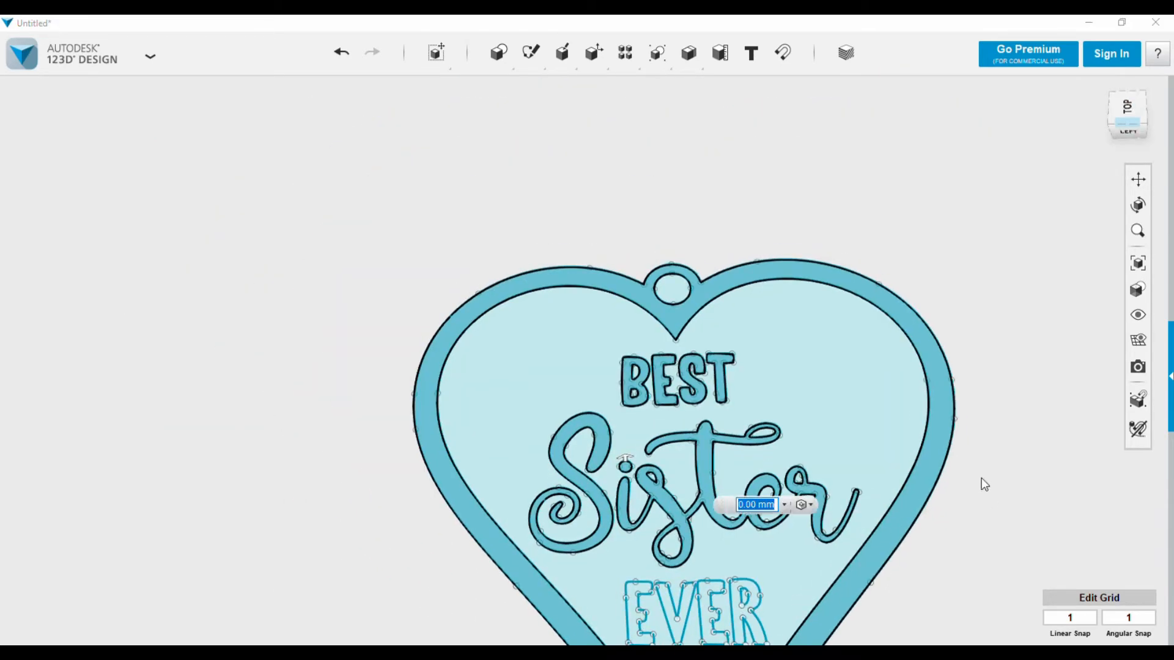
left_click_drag(988, 461, 995, 370)
scroll(722, 493, "up", 2)
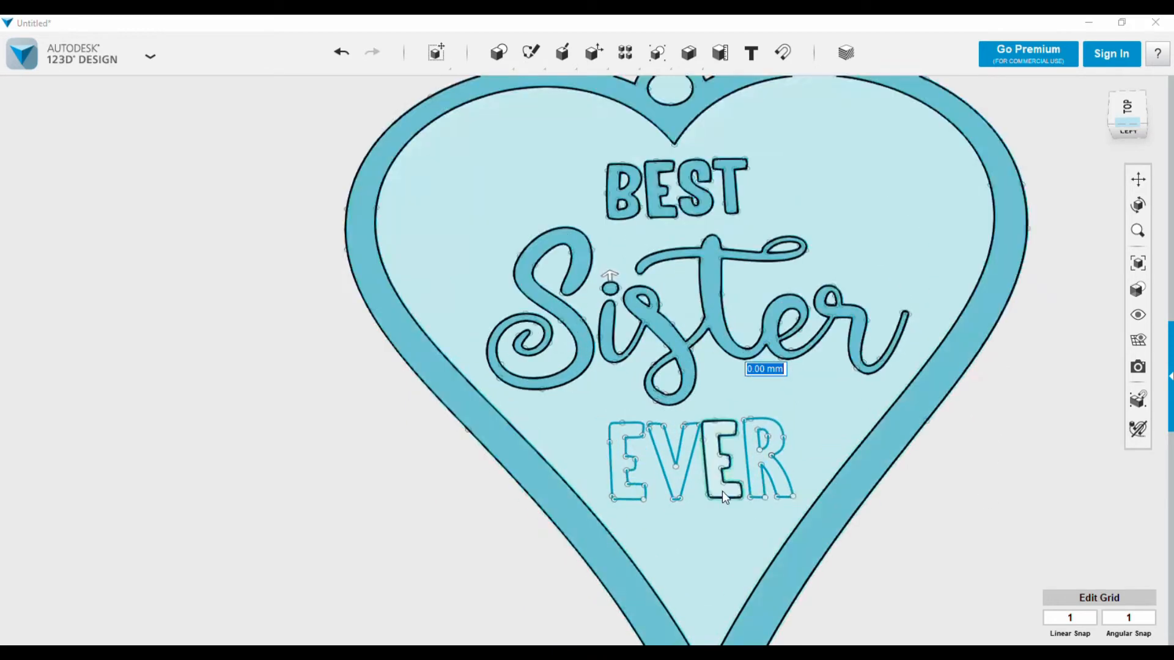
scroll(722, 491, "up", 3)
left_click(446, 420)
left_click(556, 399)
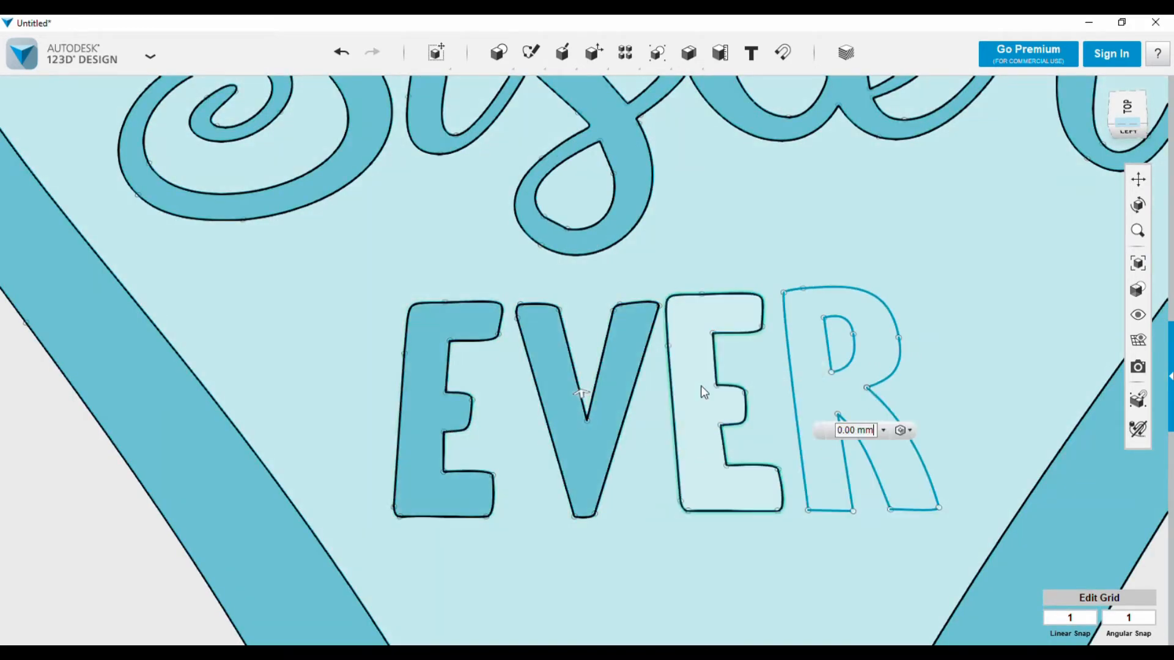
left_click(701, 385)
left_click(854, 379)
type("5")
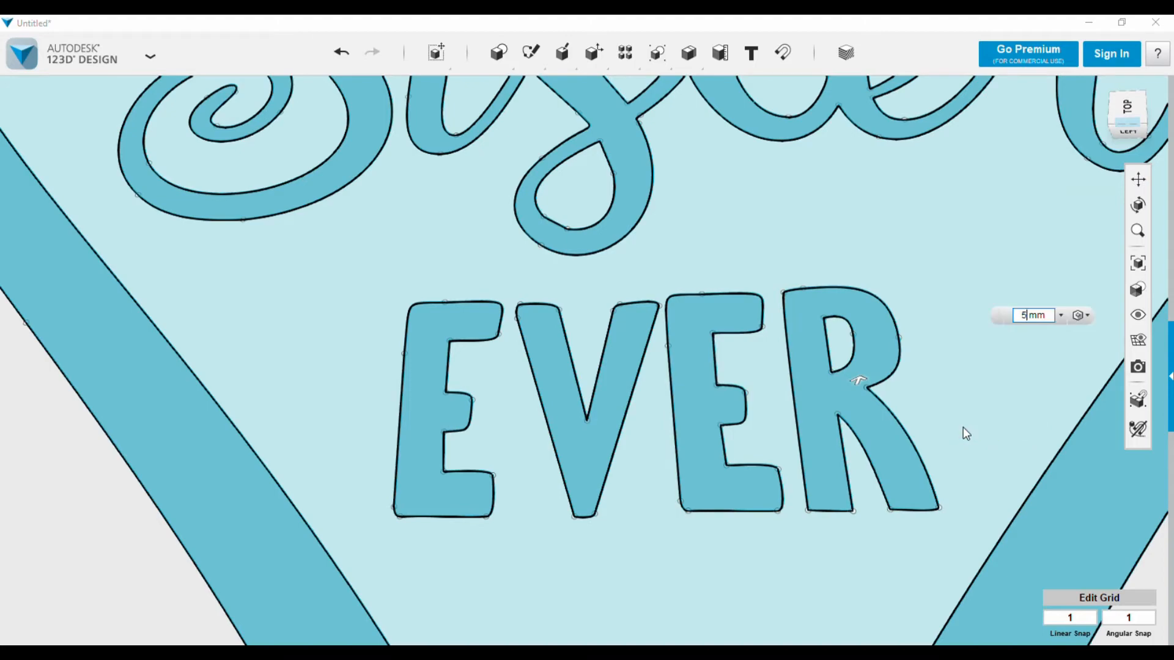
key("Return")
- Extrude the inner heart area around the lettering by 3 mm
scroll(662, 351, "down", 10)
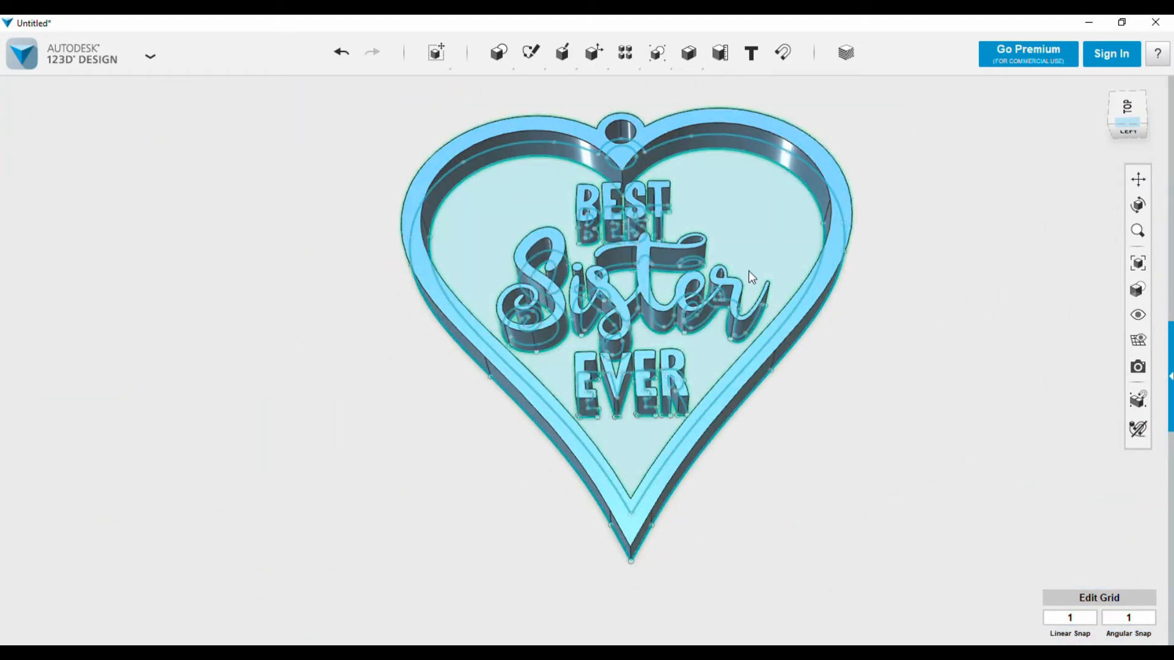
key("e")
left_click(779, 296)
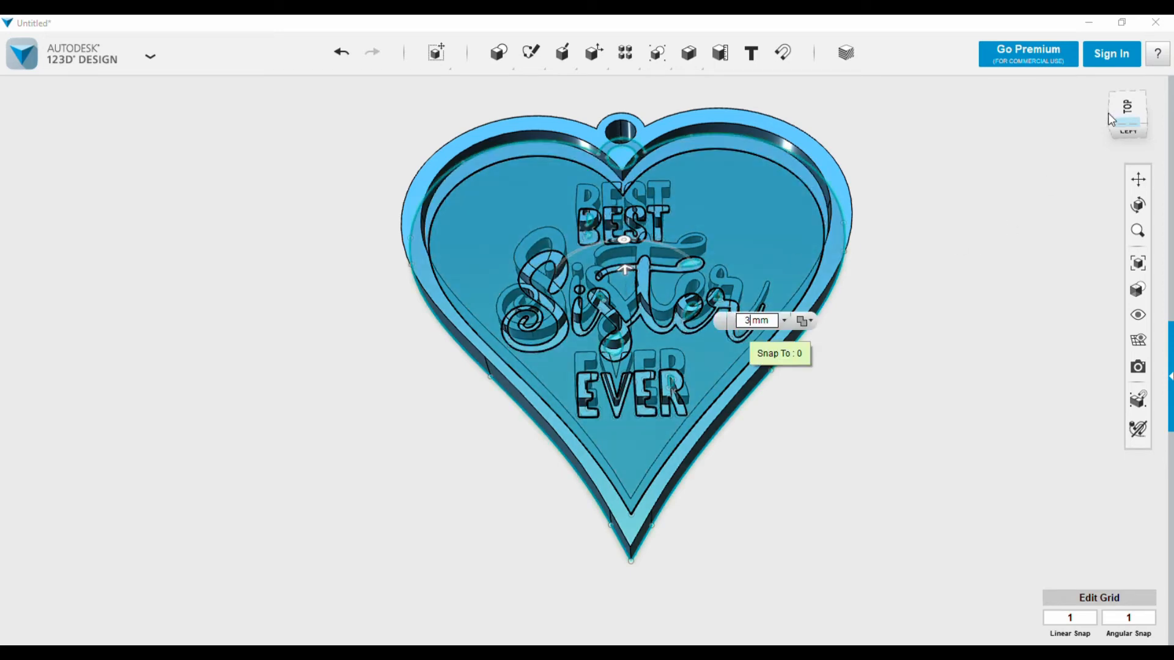
- From the underside, extrude the enclosed openings in the R, the B and Sister's lower s loop, t, e and r by 3 mm
left_click(1125, 133)
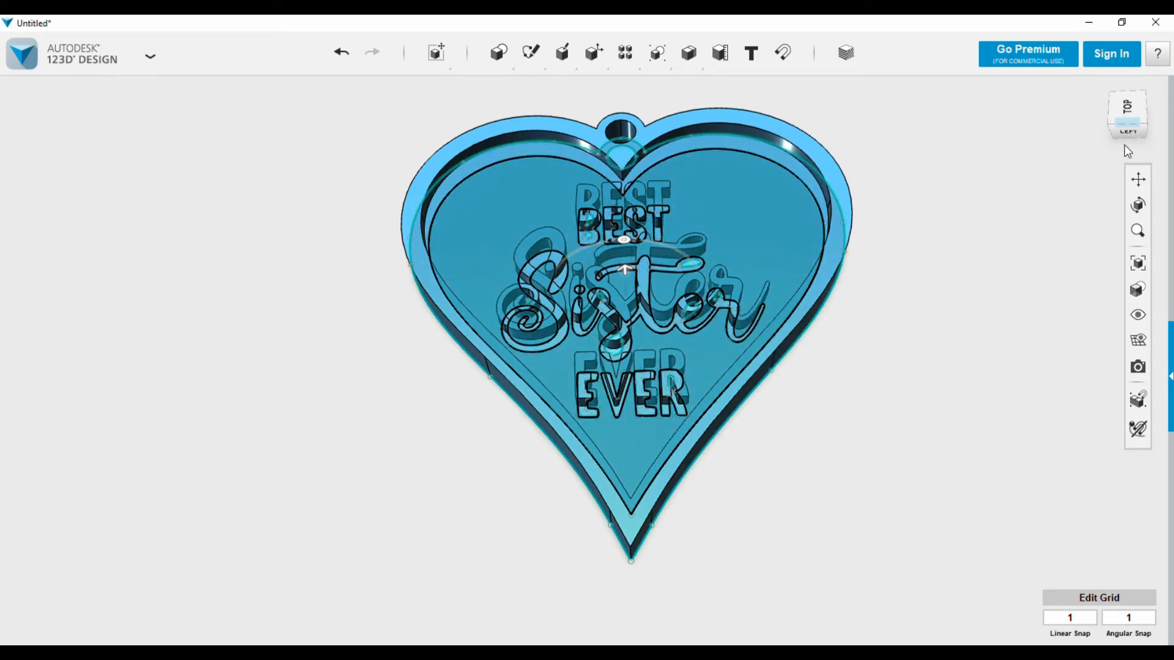
left_click(1125, 135)
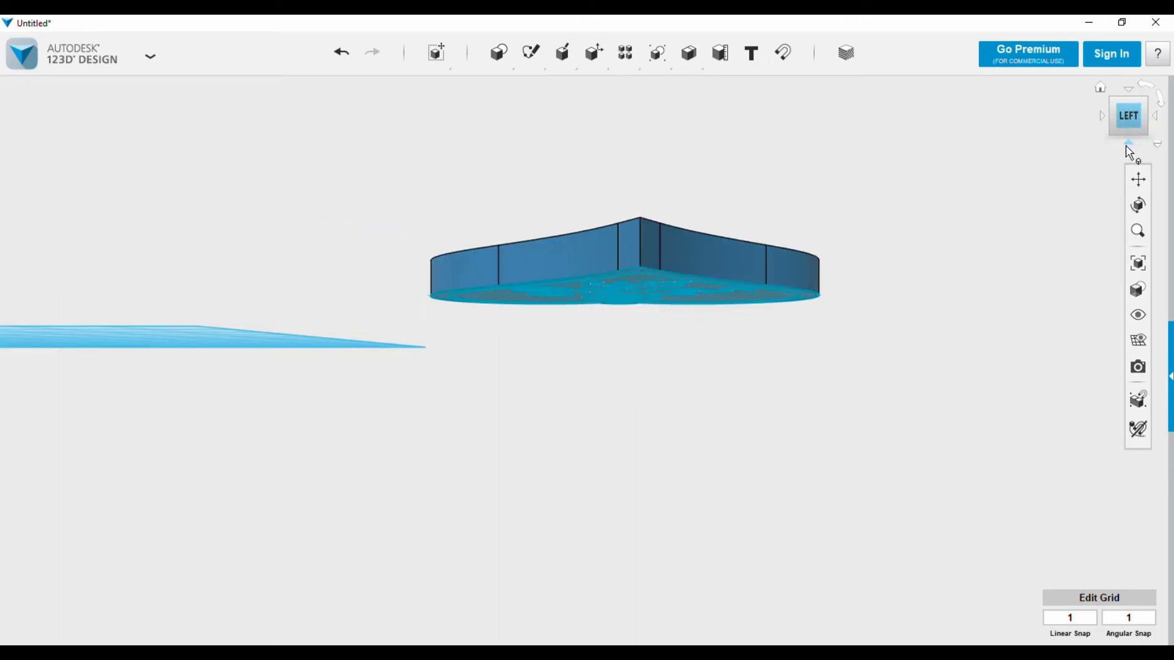
scroll(664, 311, "up", 4)
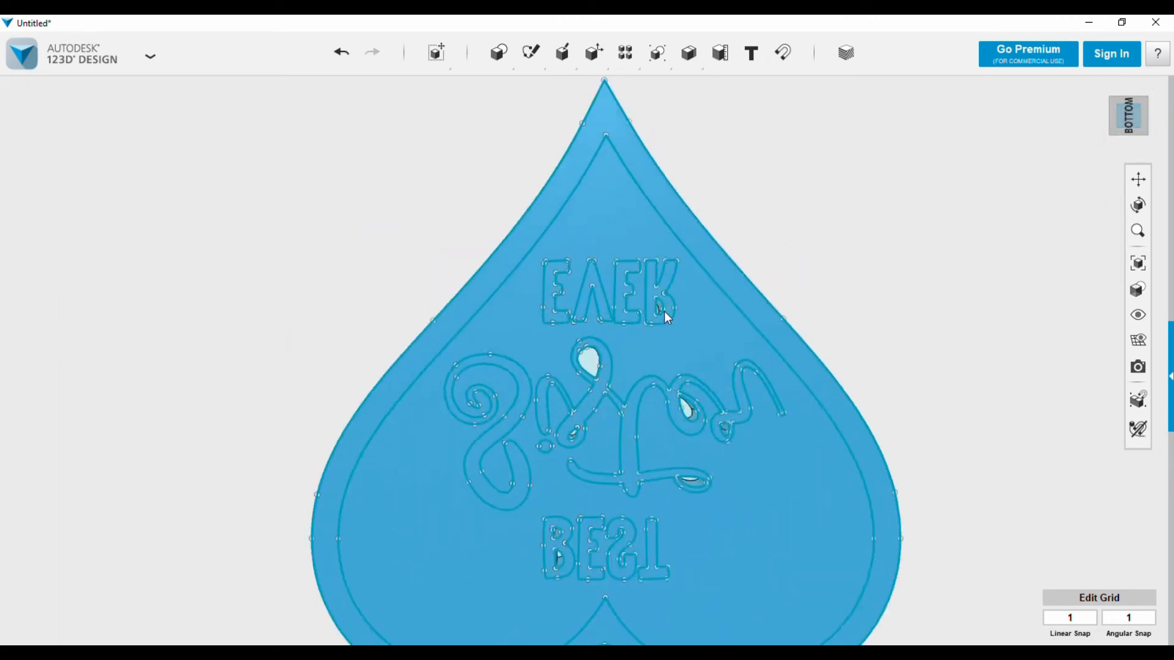
key("e")
left_click(657, 310)
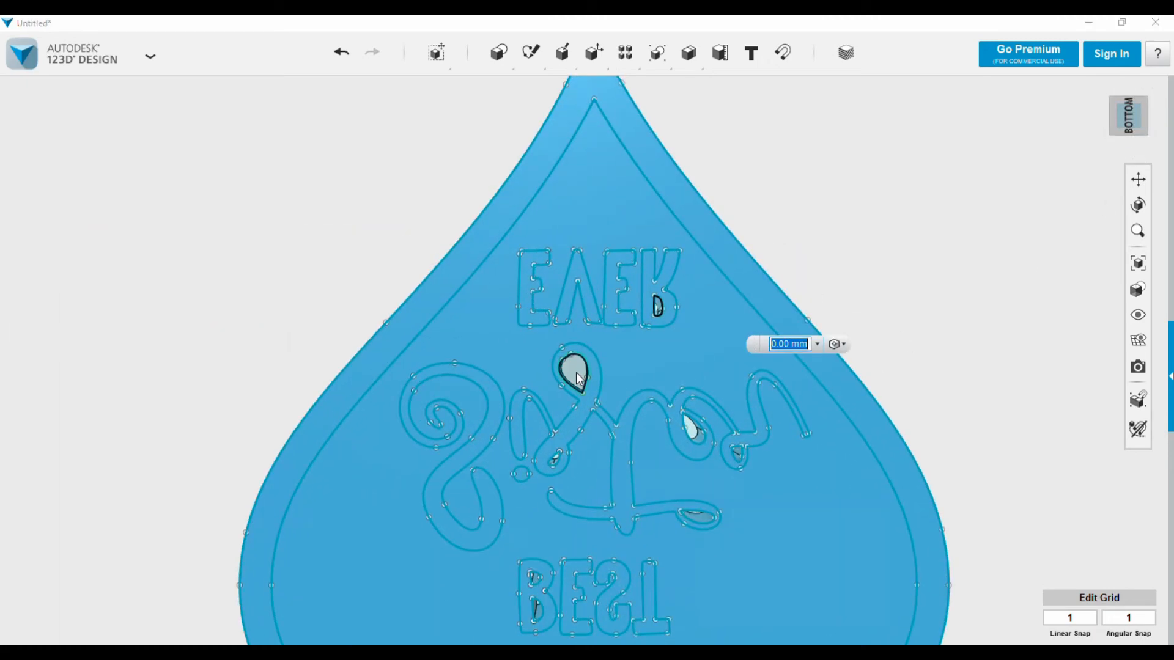
left_click(574, 374)
left_click(692, 432)
left_click(702, 520)
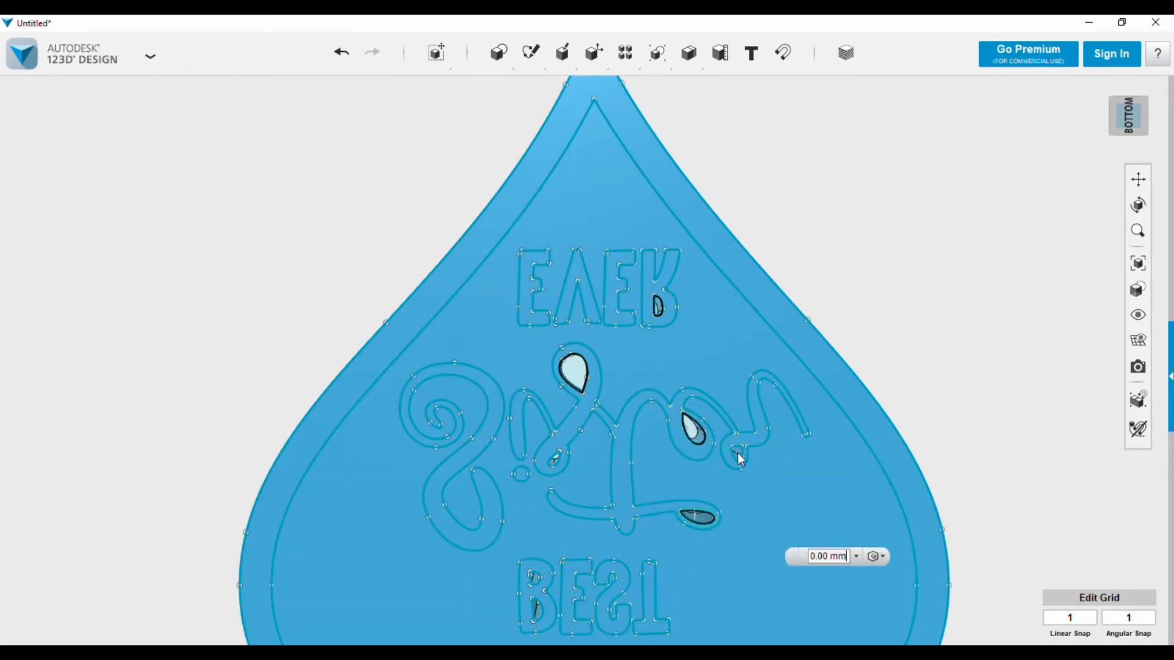
left_click(740, 457)
left_click(537, 582)
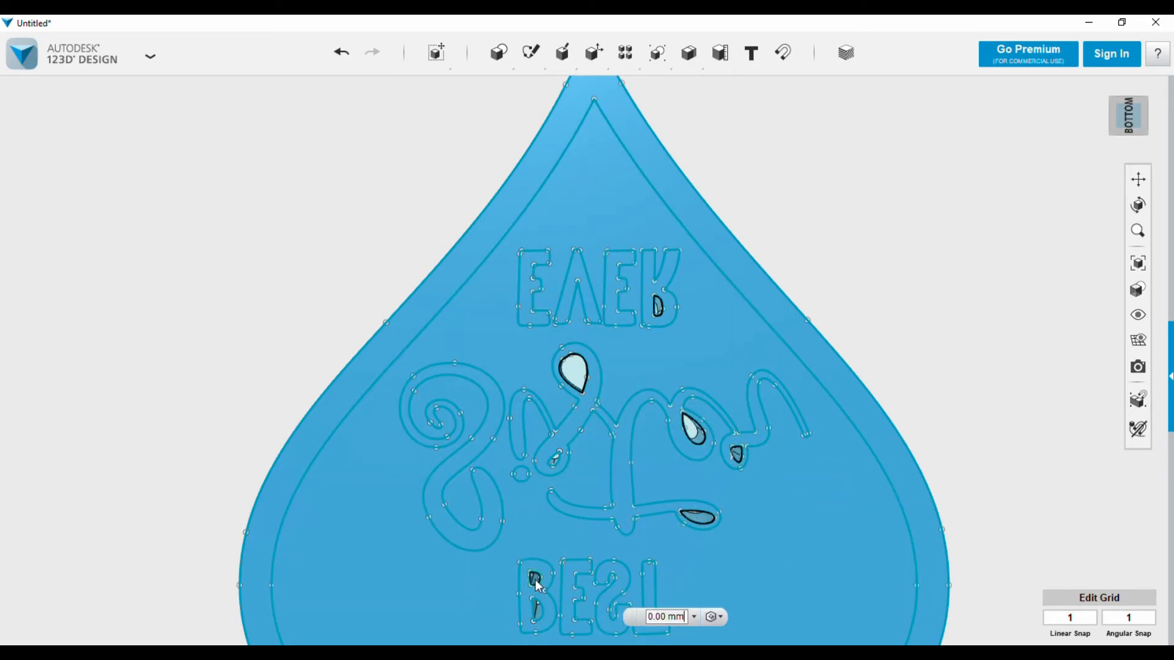
left_click(541, 615)
left_click_drag(977, 514, 978, 434)
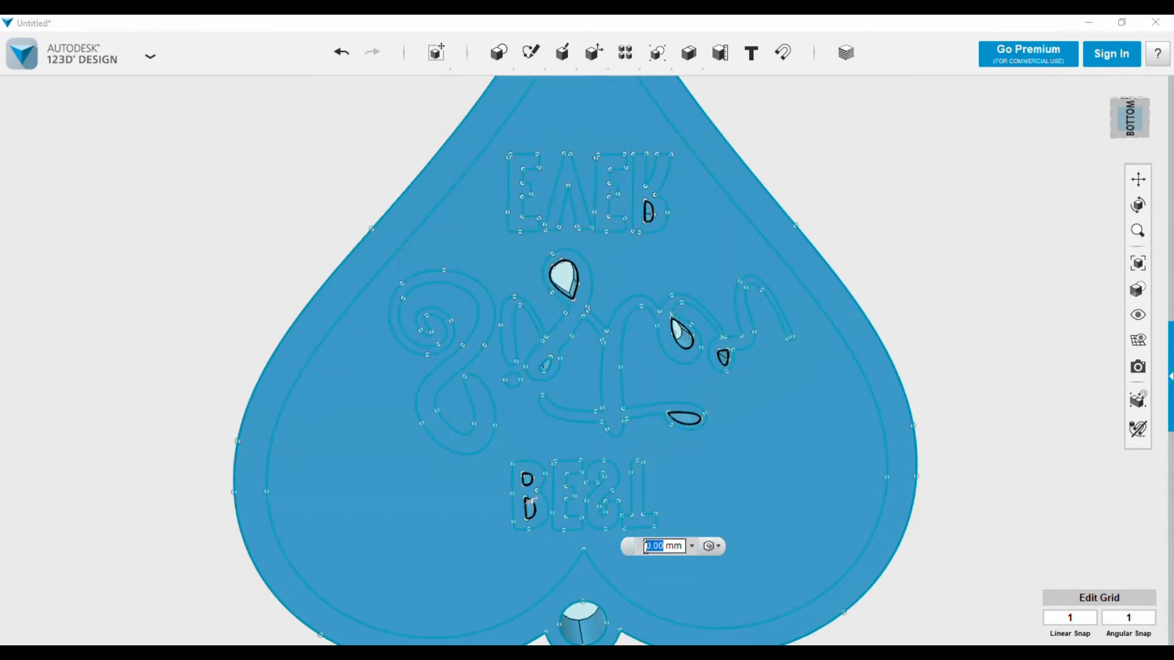
type("3")
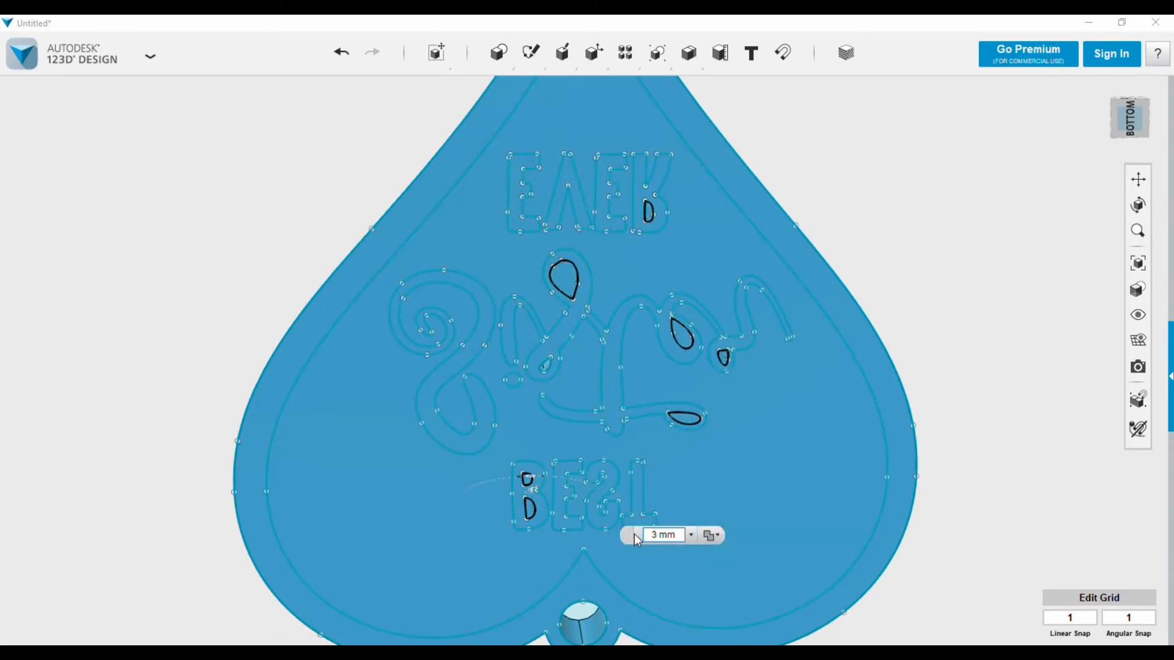
key("Return")
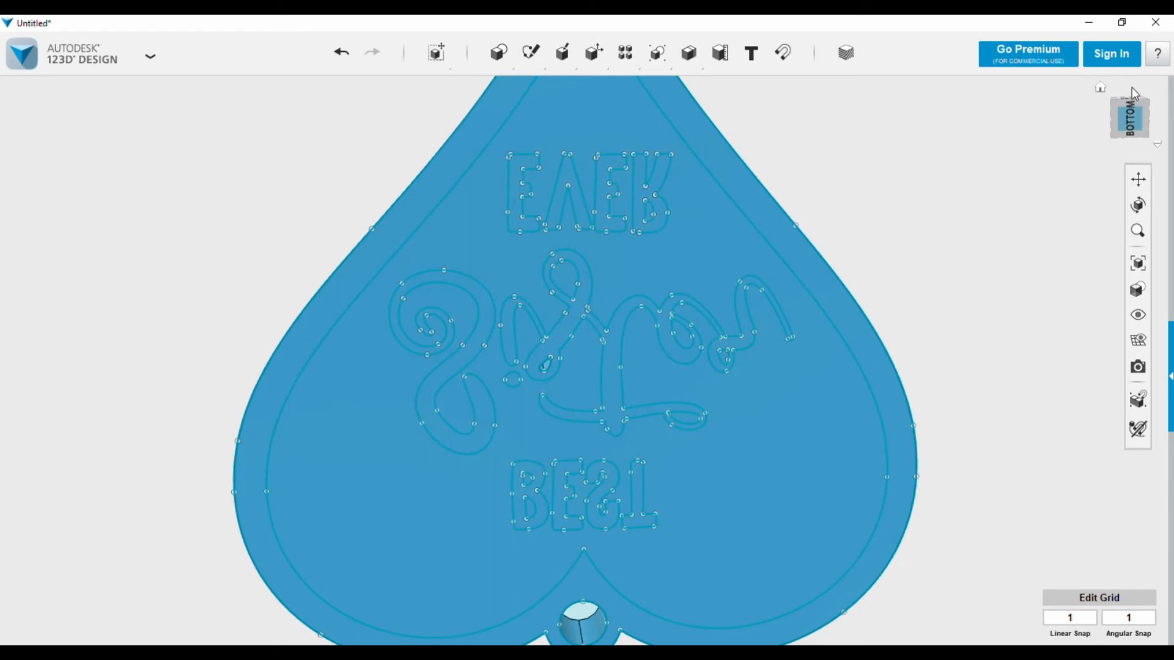
- Export the model as an STL file with Fine mesh tessellation to the Desktop, naming it "best sister ever"
left_click(1132, 104)
left_click_drag(964, 275, 752, 422)
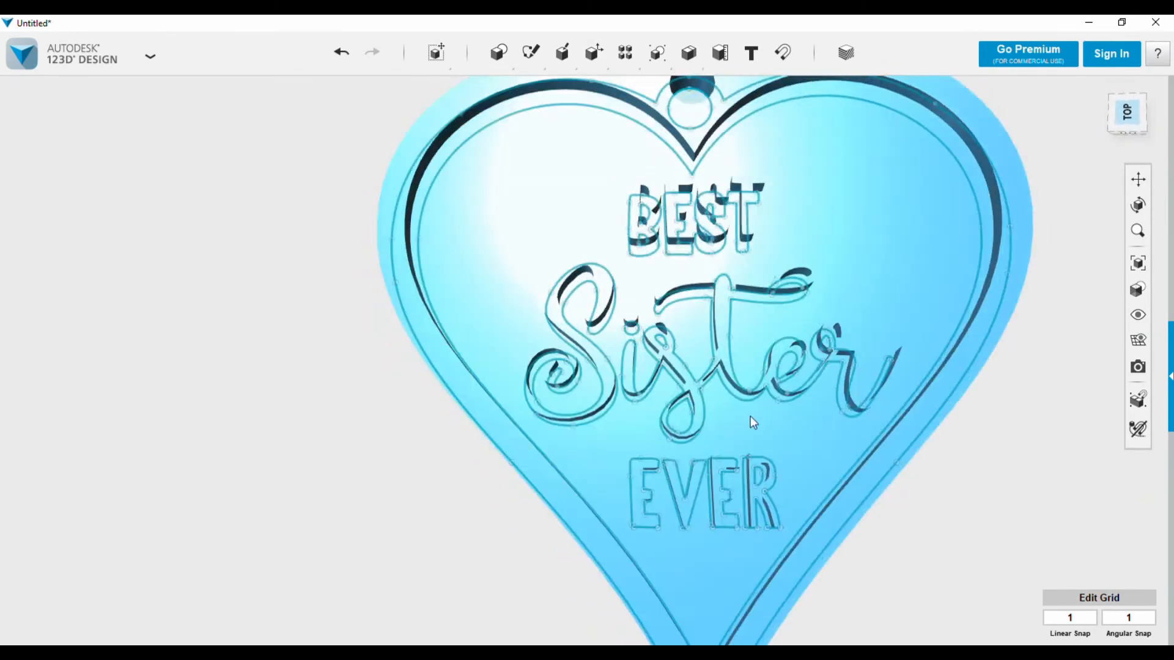
left_click(113, 61)
mouse_move(68, 241)
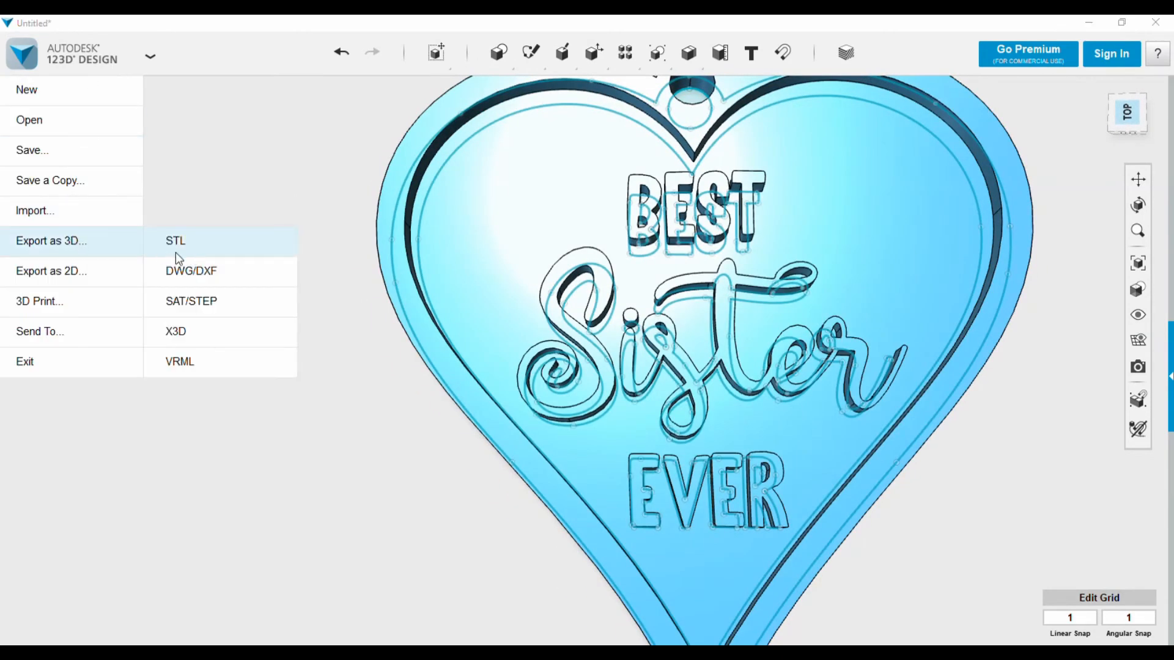
left_click(178, 242)
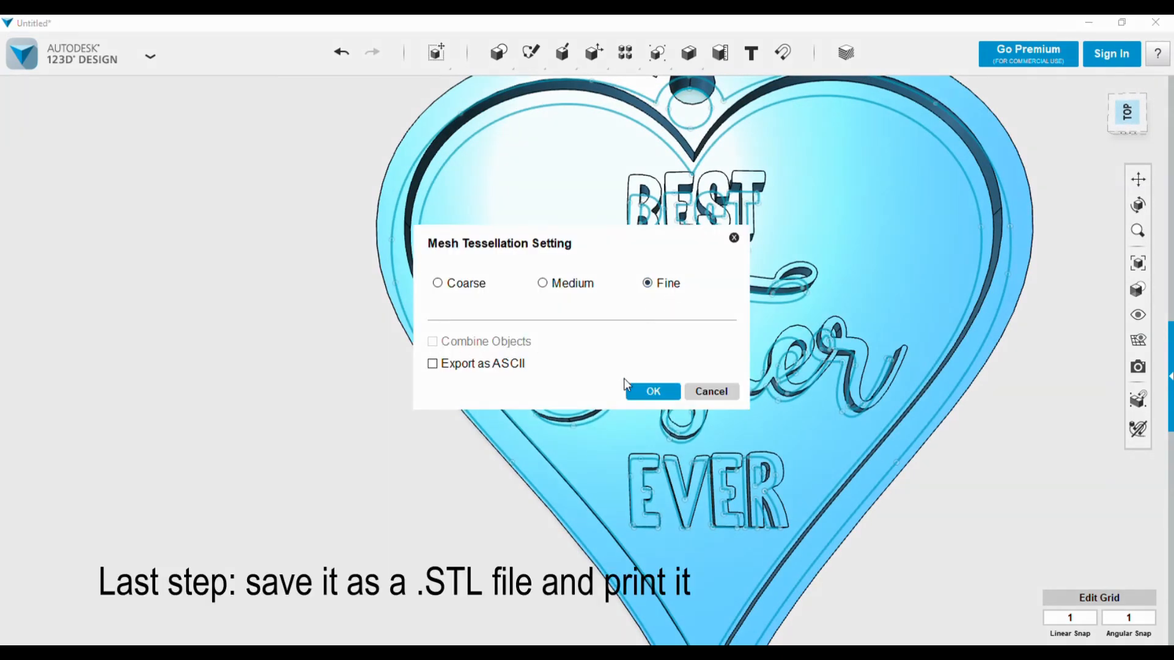
left_click(652, 391)
type("best")
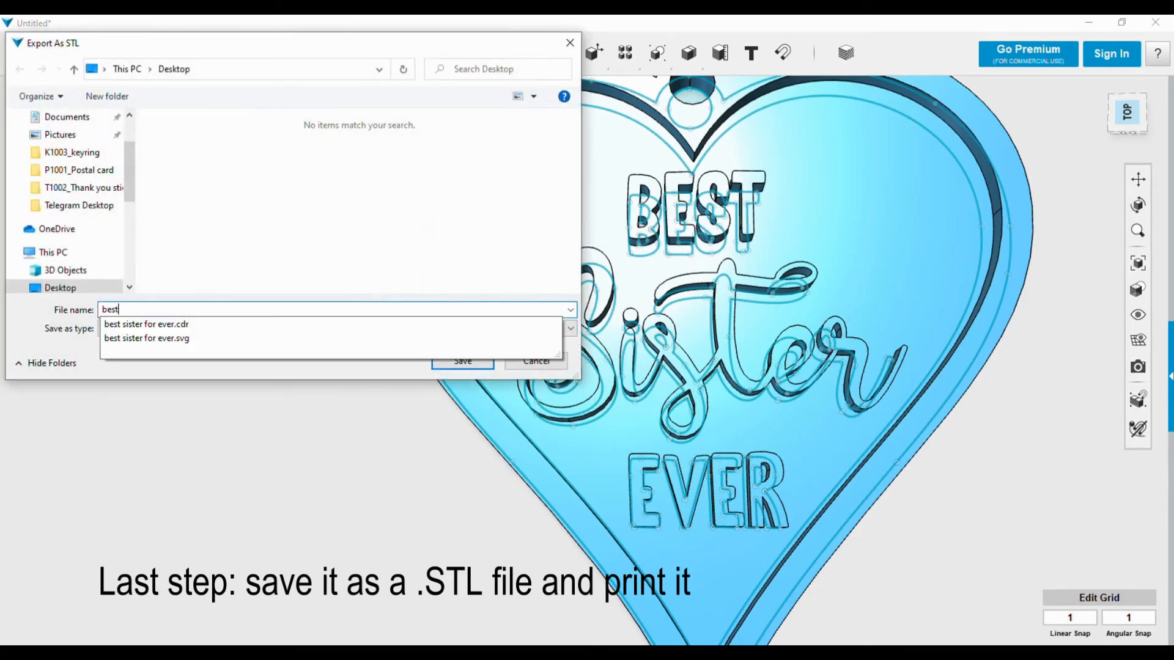
type(" sister ever")
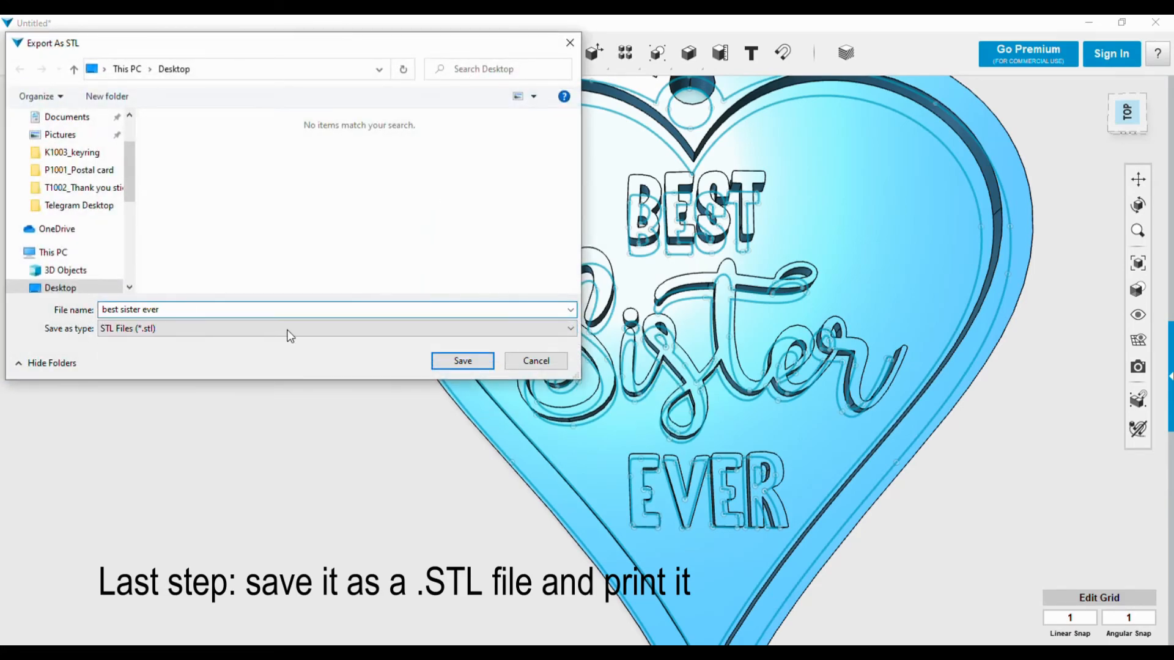